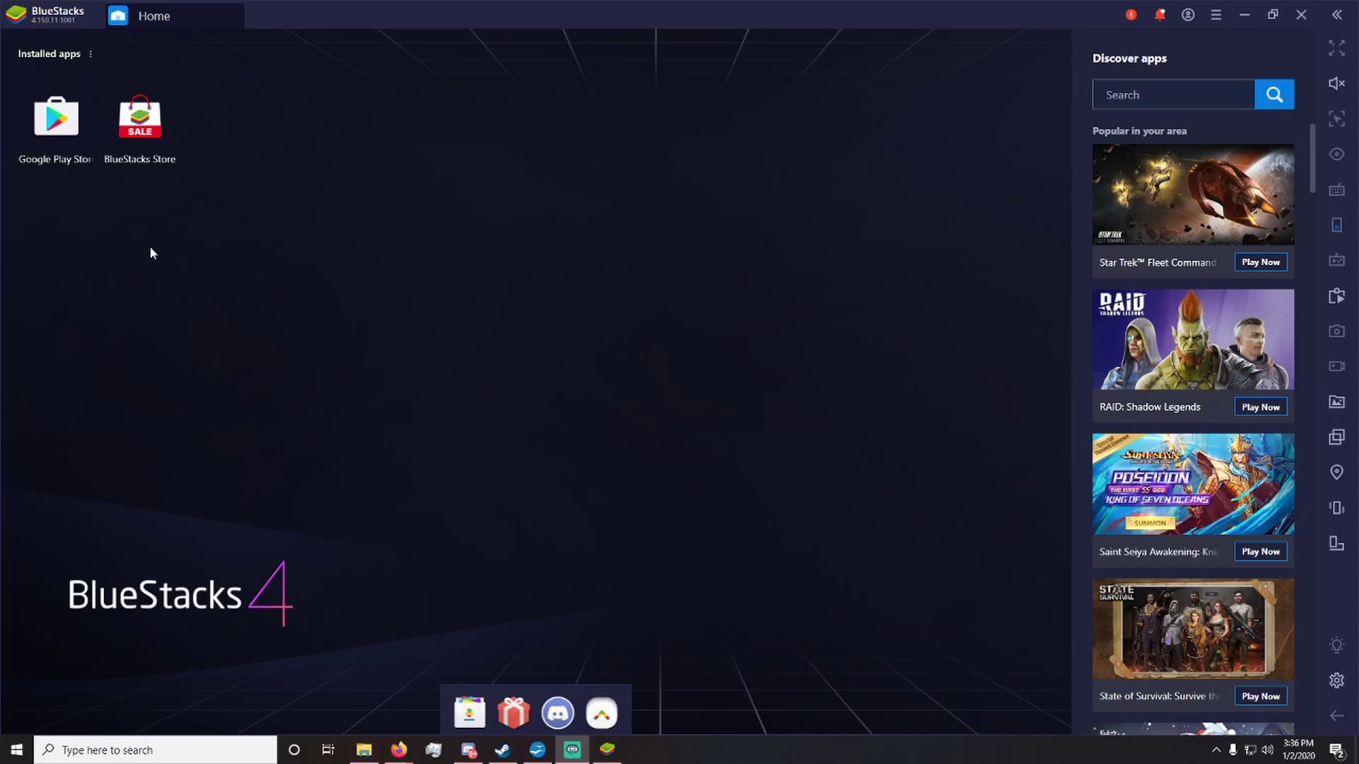
Search Google Play for 'furbo' and install the Furbo-Treat Tossing Dog Camera app
left_click(60, 117)
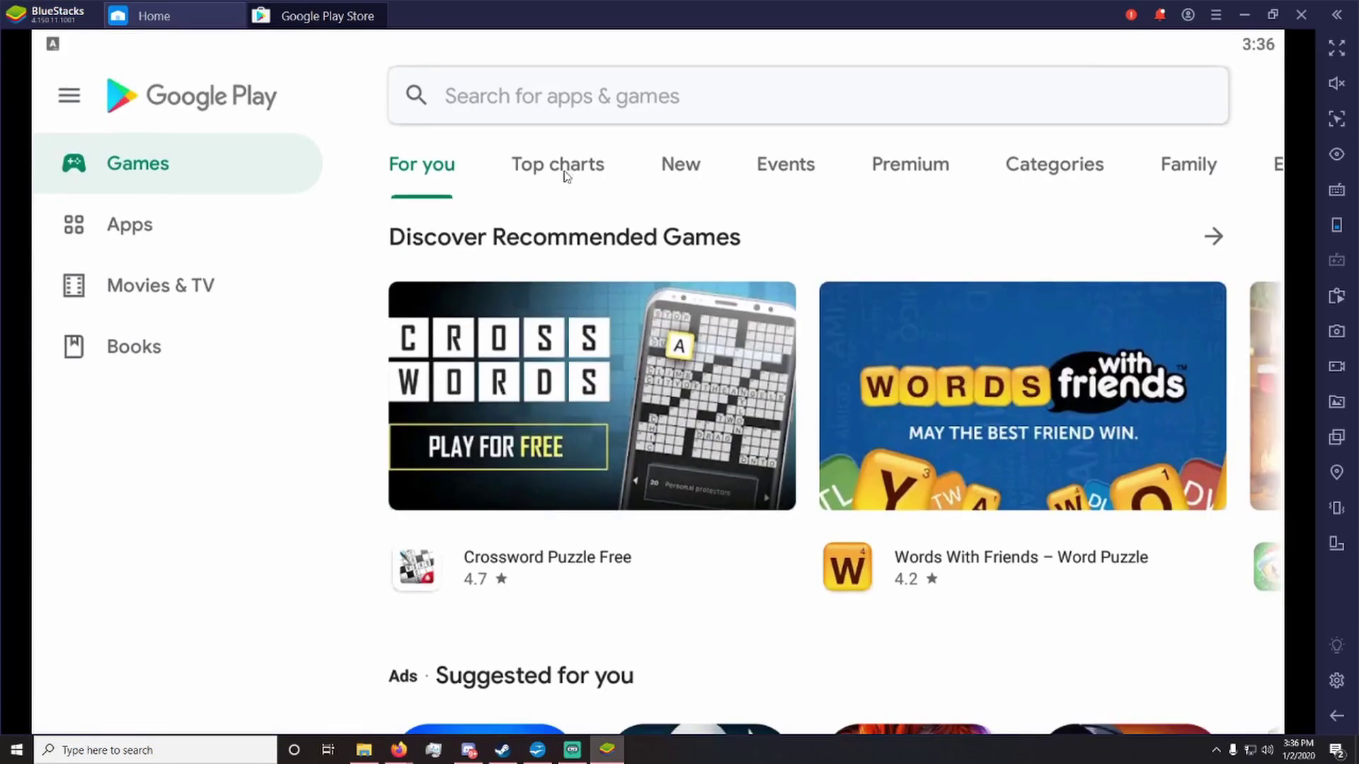
left_click(528, 121)
type("furbo")
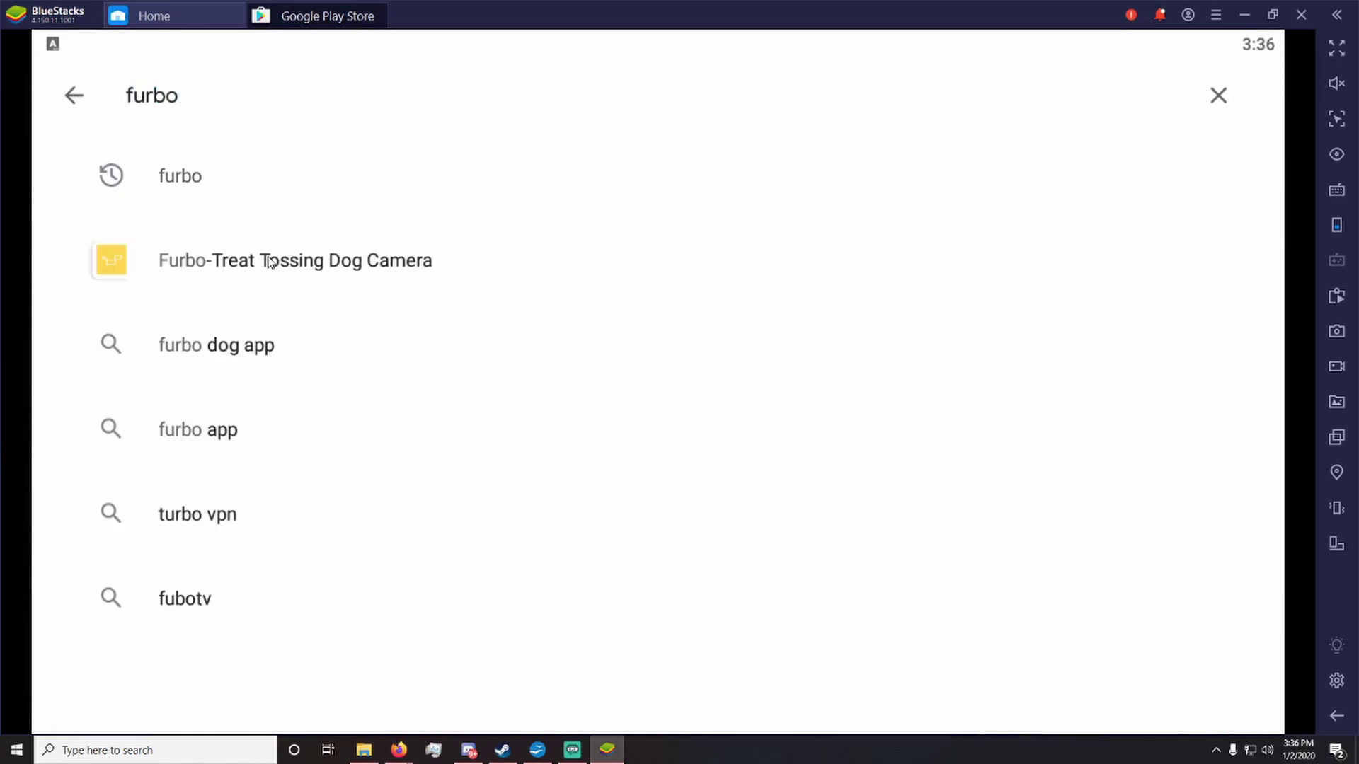
left_click(270, 262)
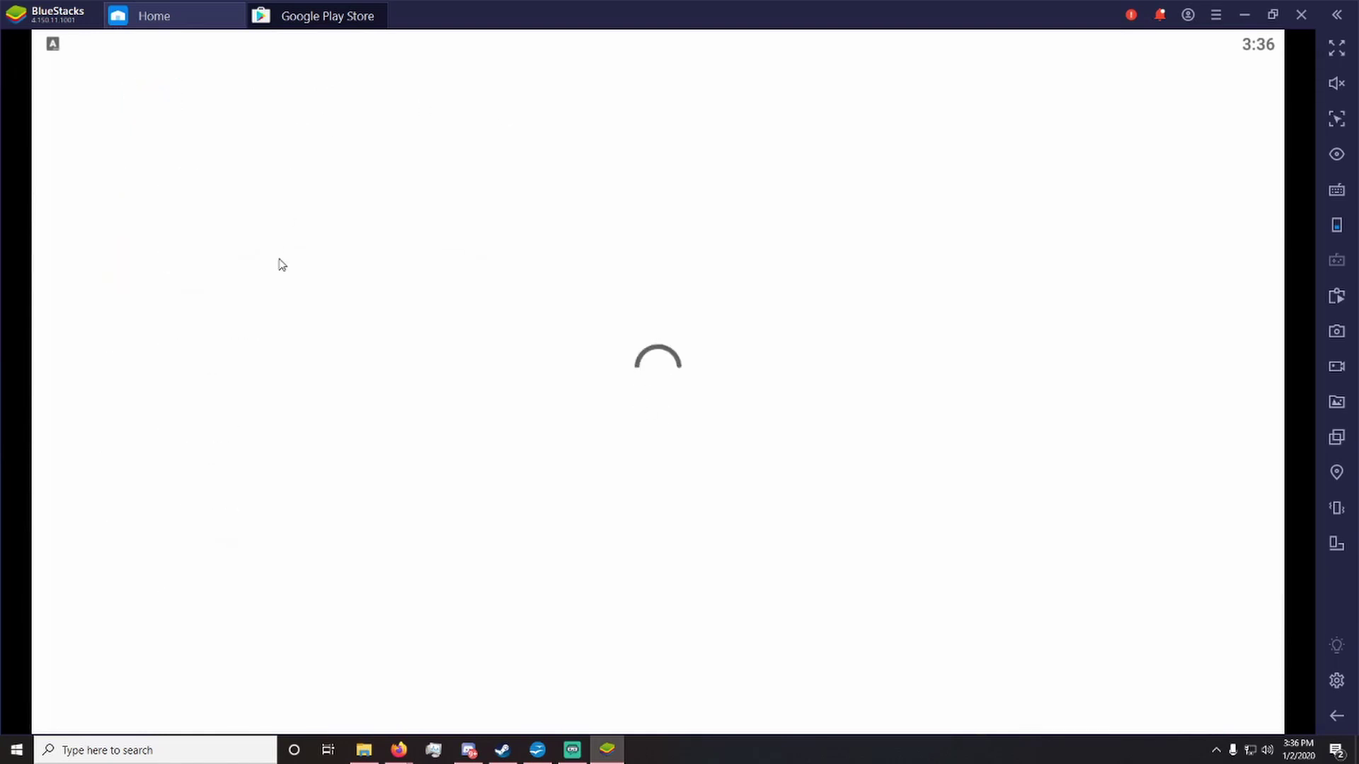
left_click(1138, 203)
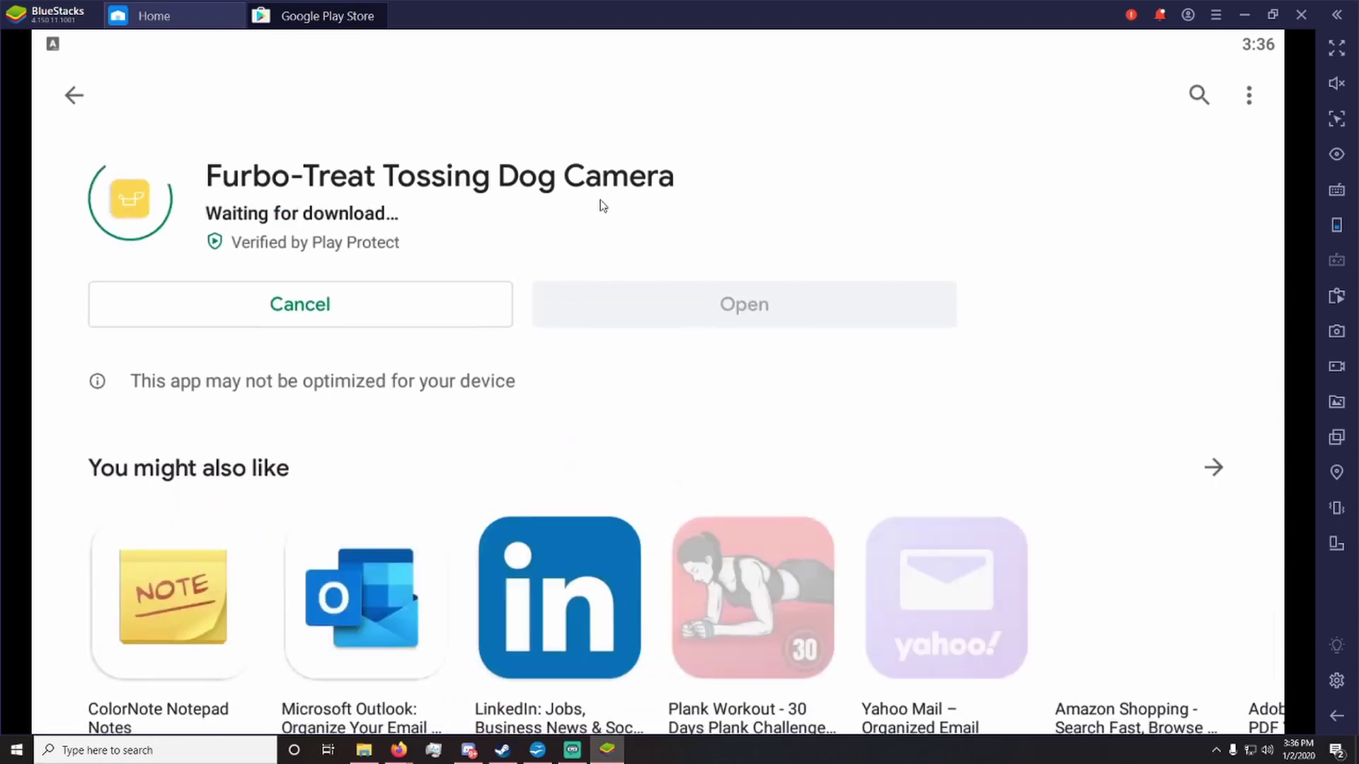
left_click(191, 28)
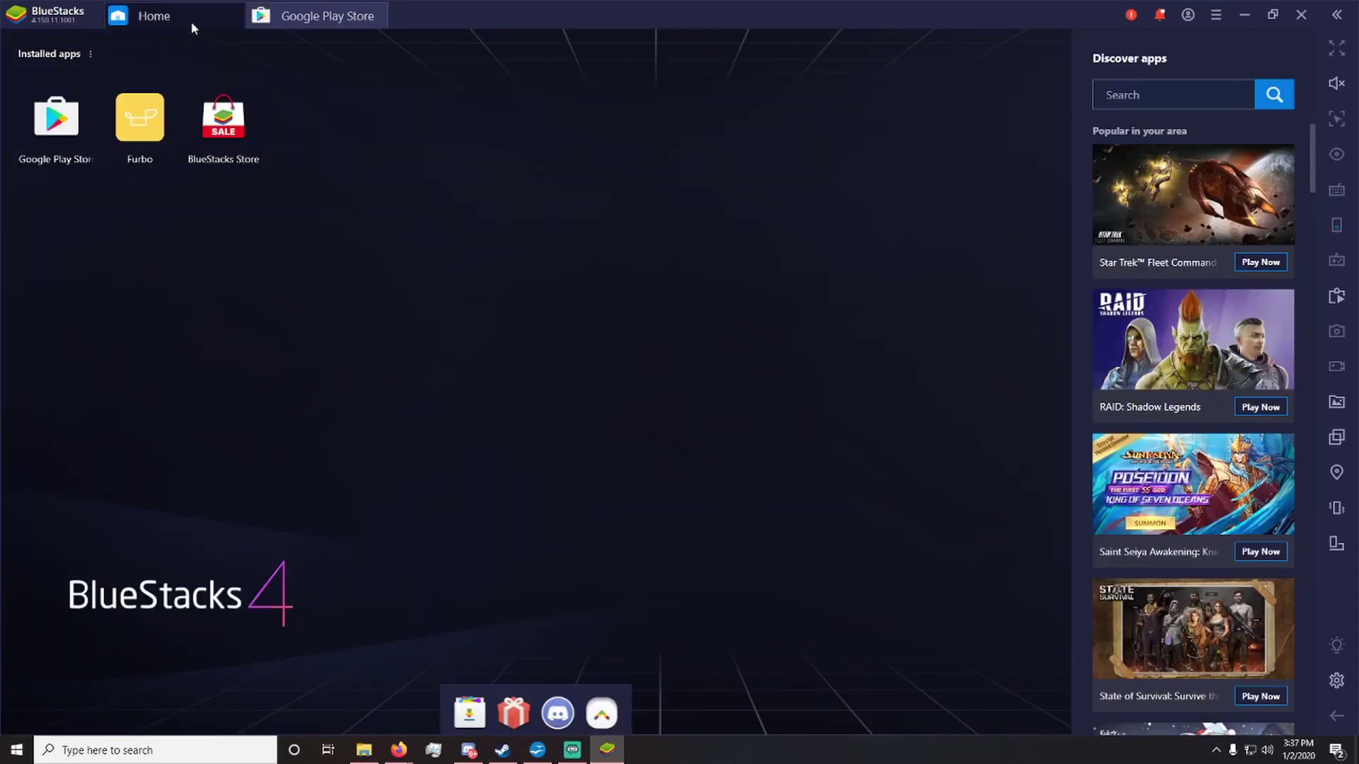
Launch Furbo, sign in with the existing account, and allow photo/media and audio access
left_click(142, 115)
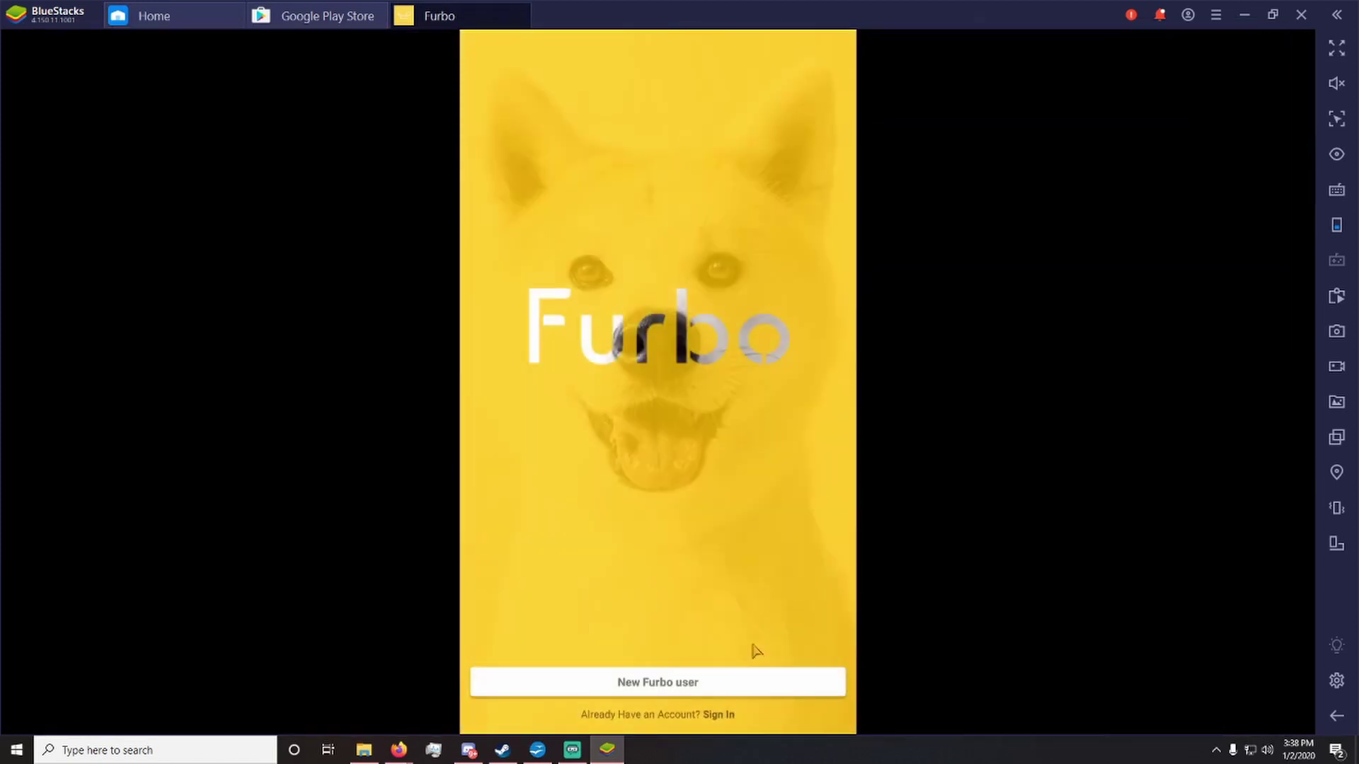
left_click(729, 716)
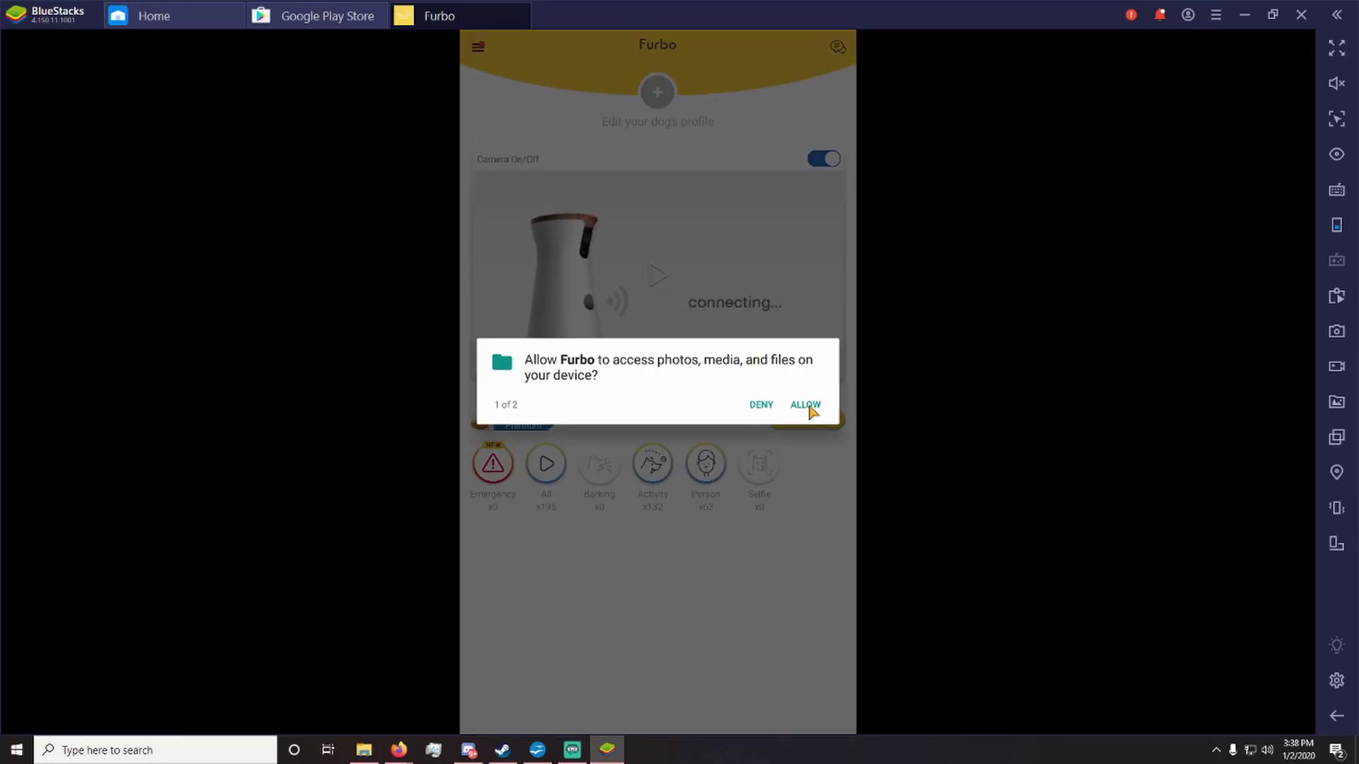
left_click(807, 405)
left_click(737, 405)
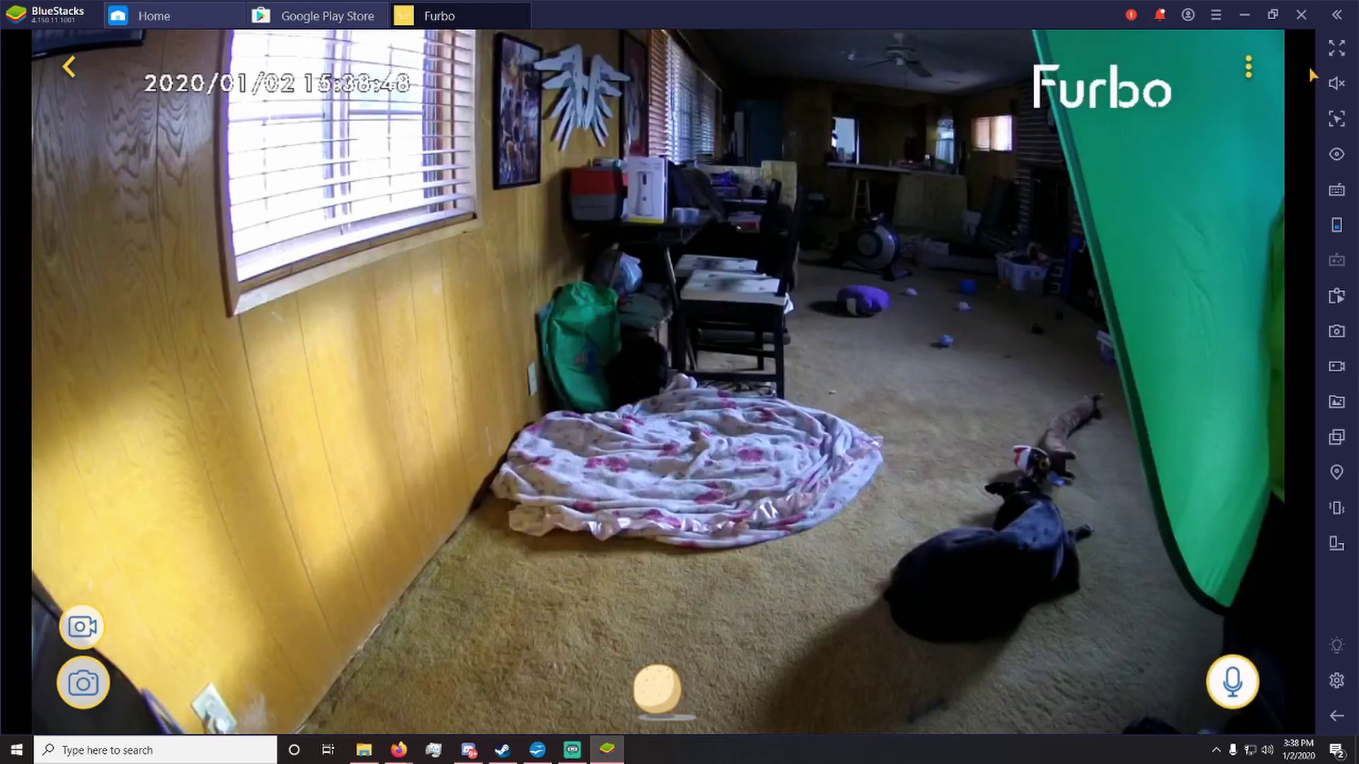
Return Furbo to its home screen, reopen the camera feed full-screen, and check the BlueStacks volume
left_click(1248, 68)
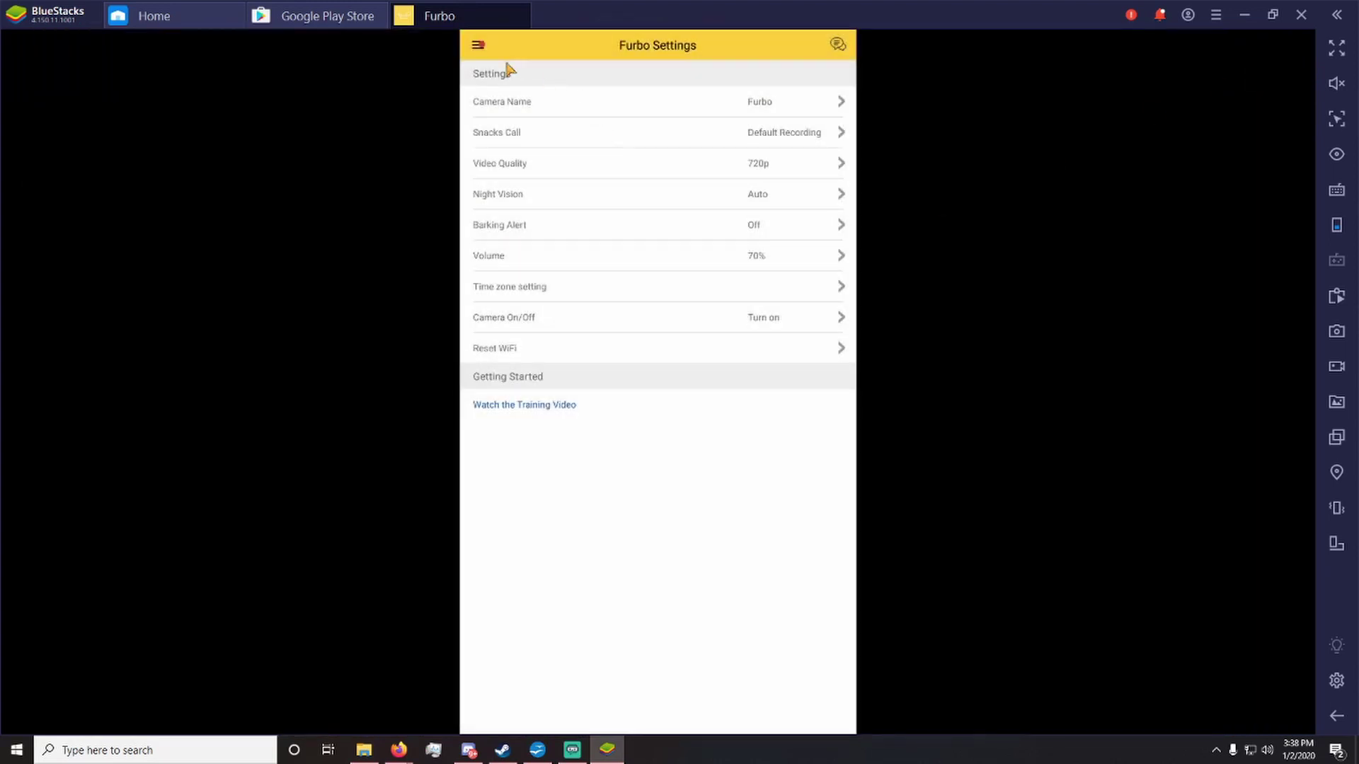
left_click(478, 47)
left_click(522, 75)
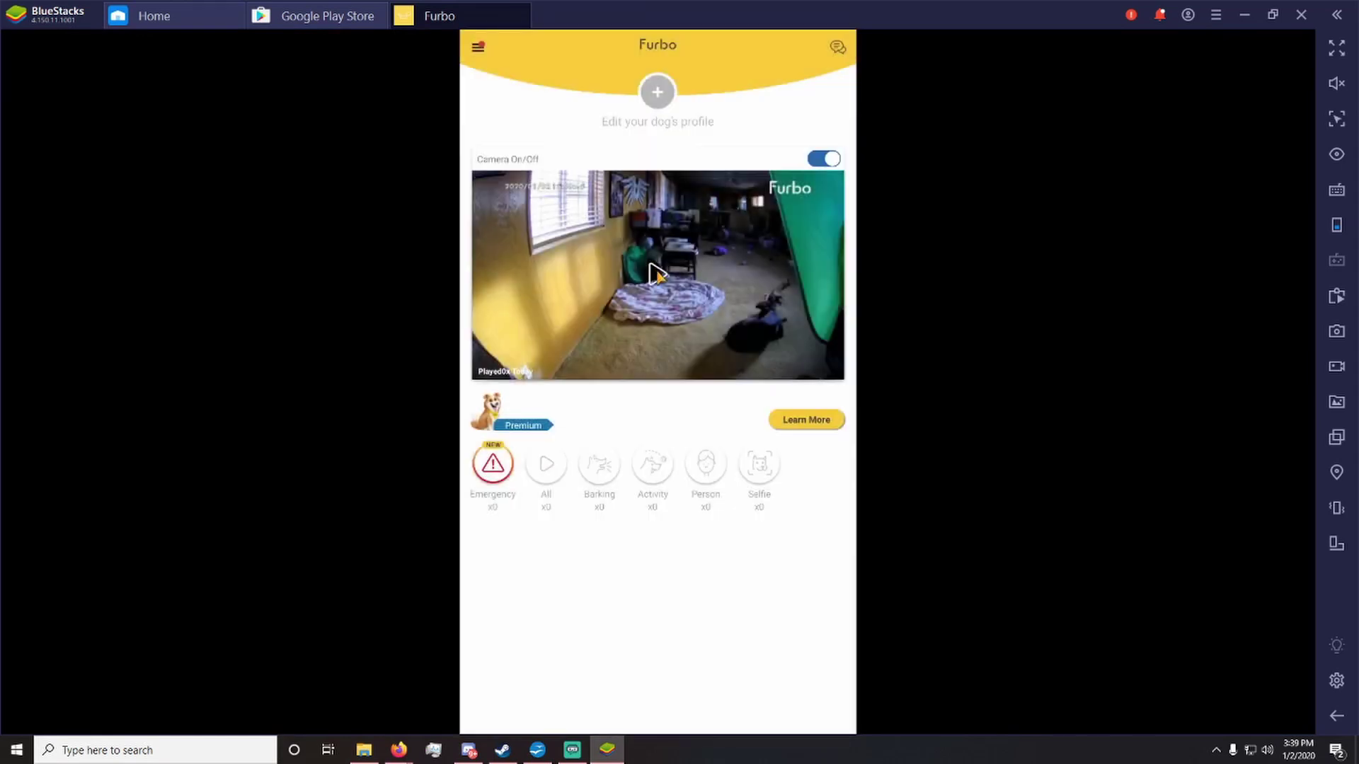
left_click(656, 273)
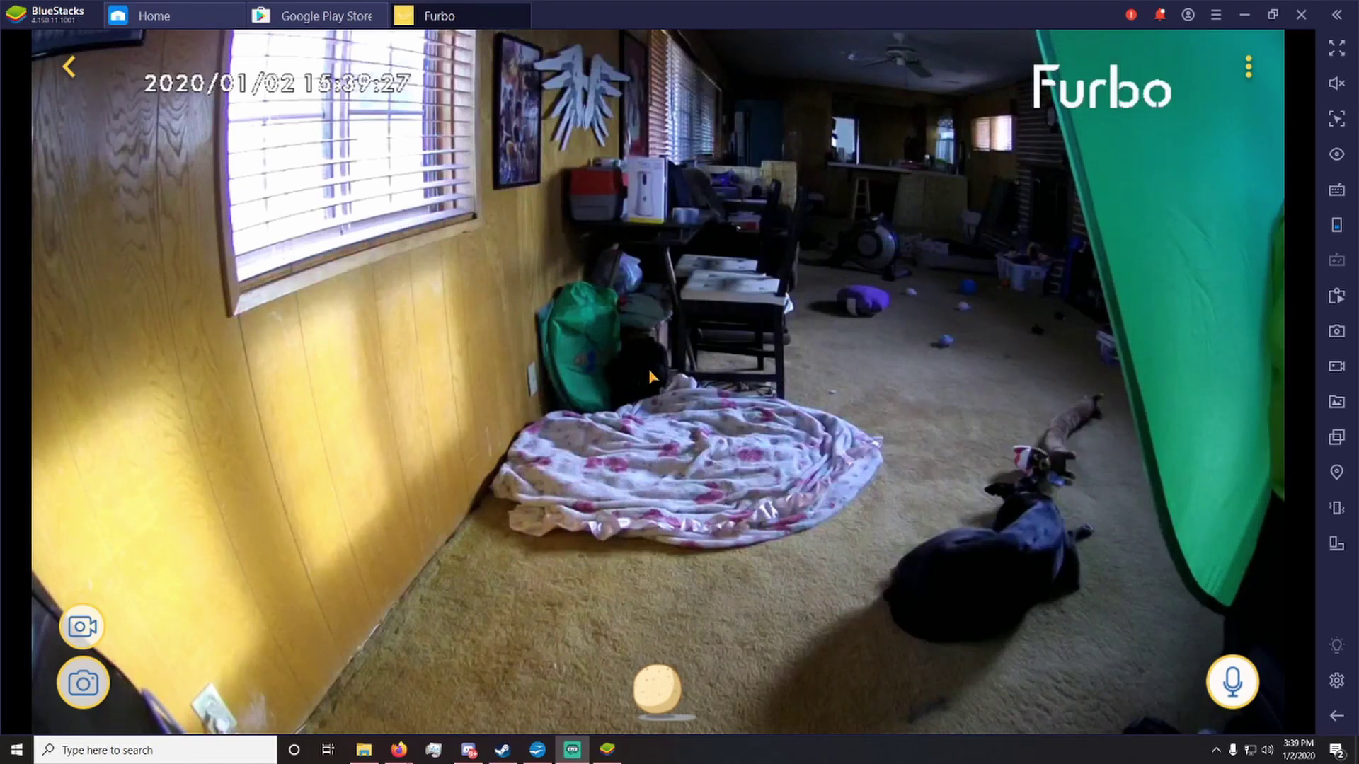
left_click(1336, 84)
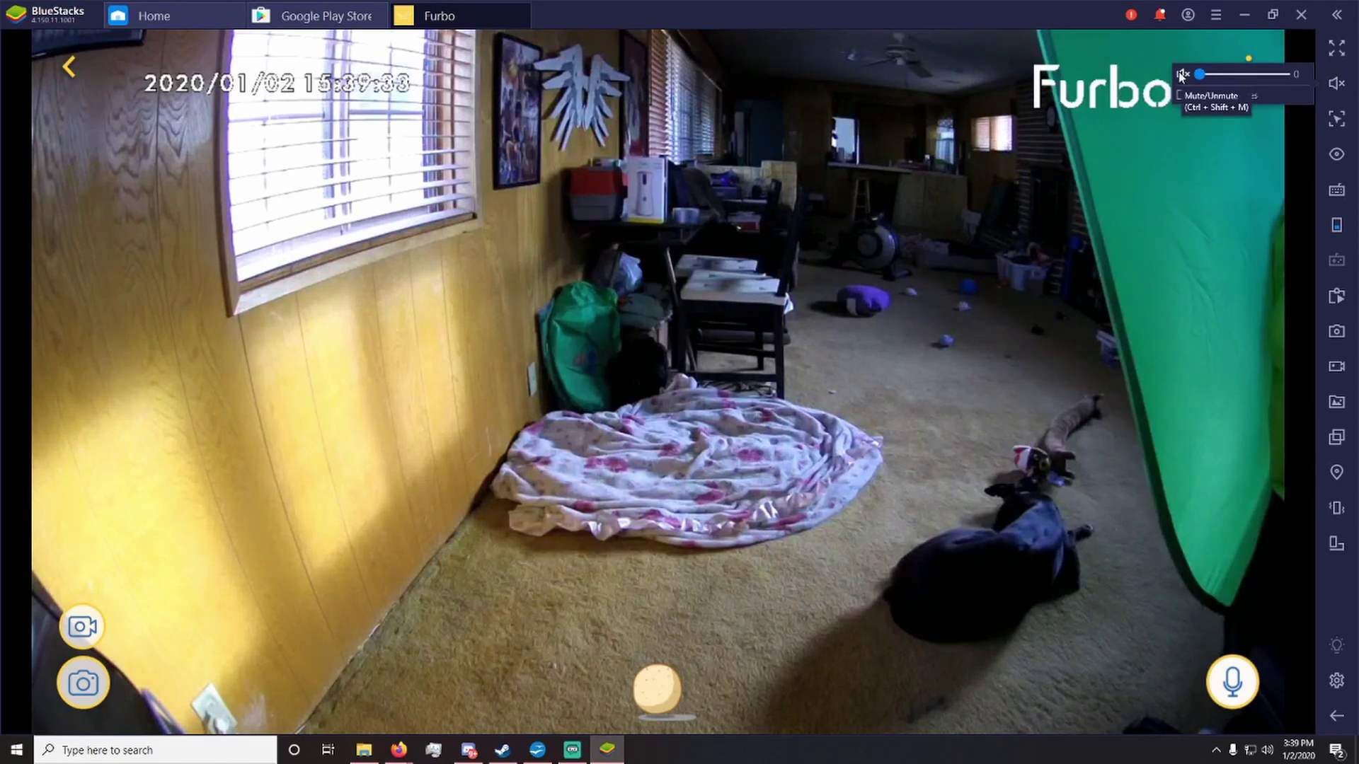
left_click(809, 307)
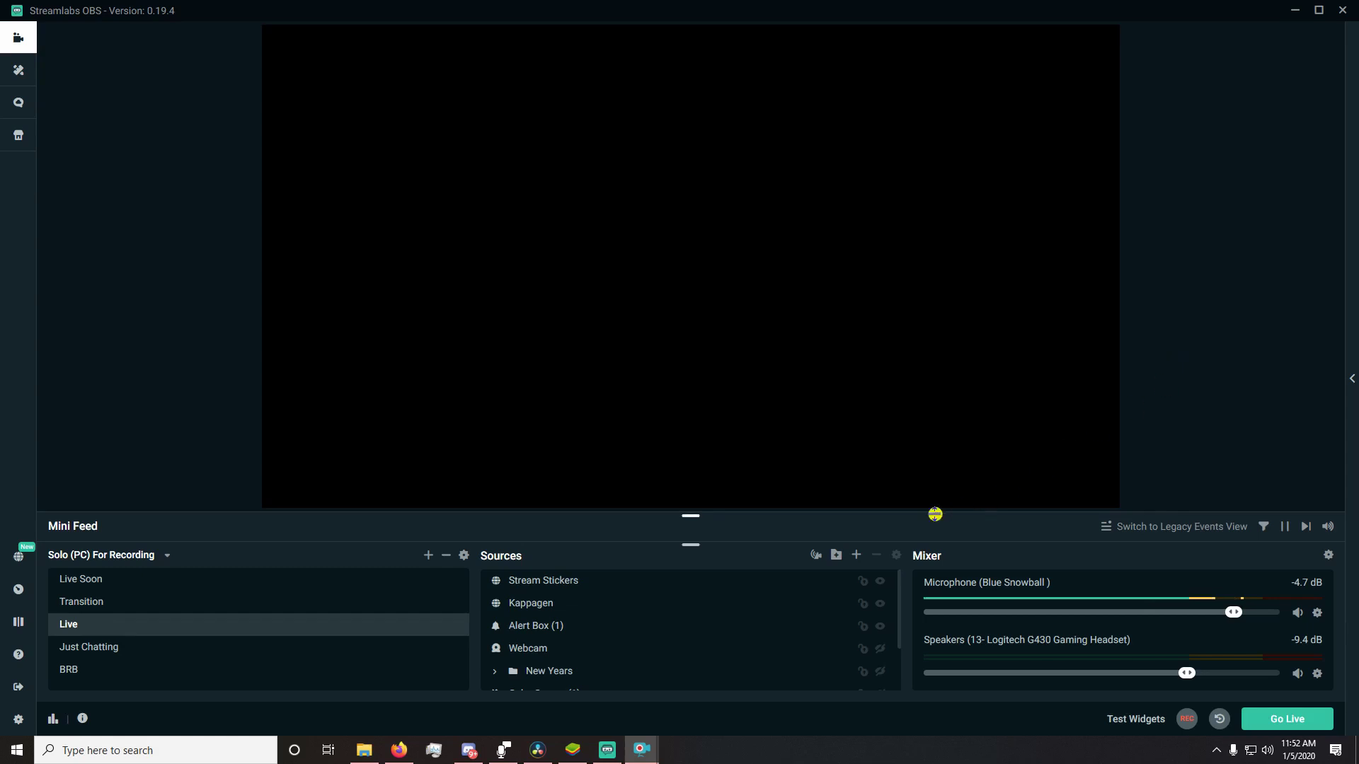
Add a new Window Capture source instead of reusing Furbo Mini, naming it 'Fortnite'
left_click(856, 555)
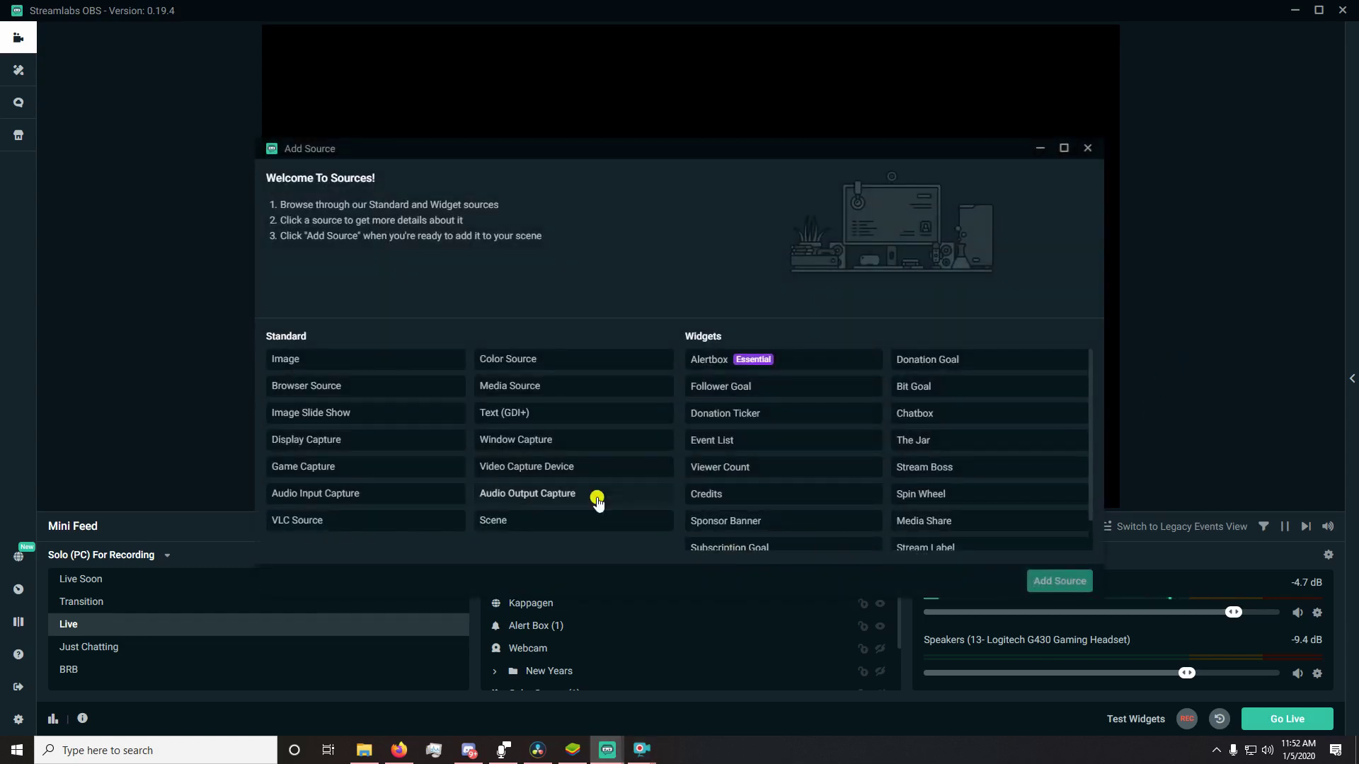
left_click(571, 440)
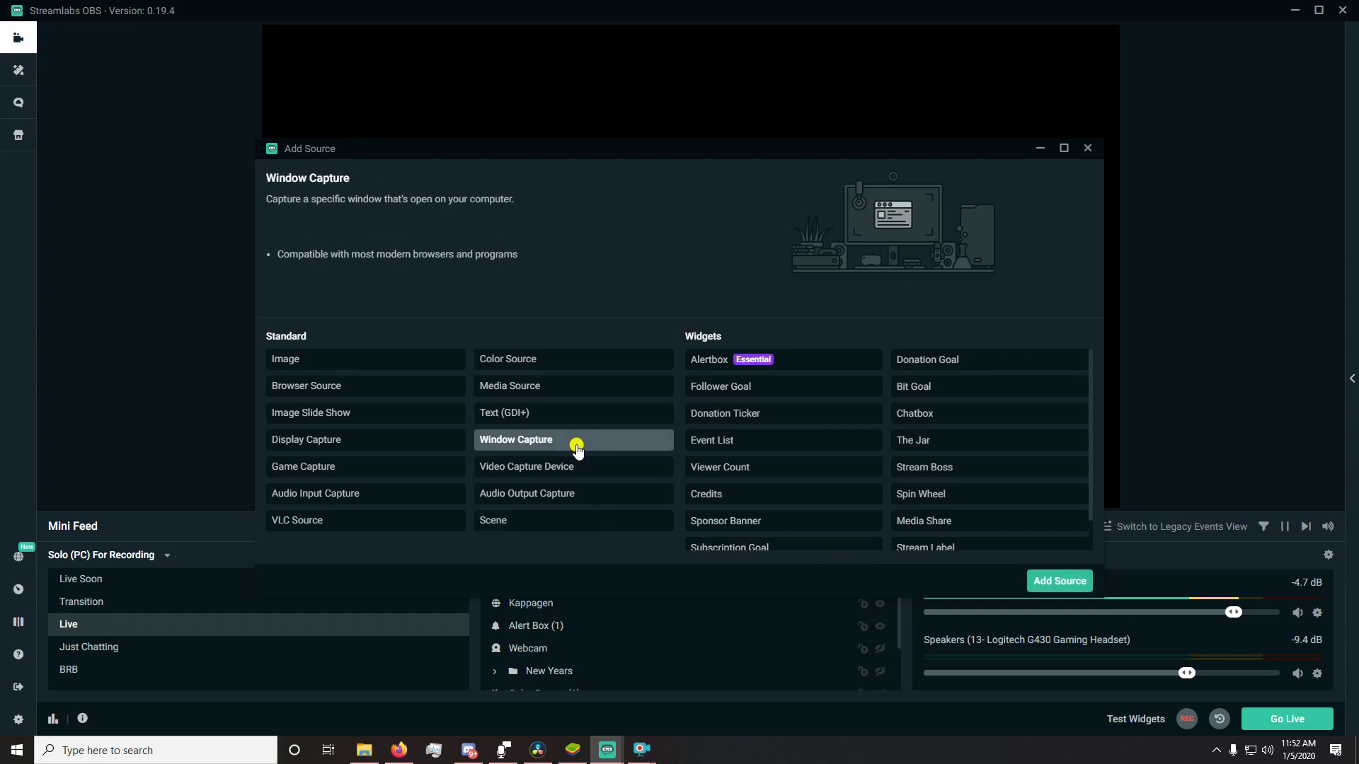
left_click(1075, 575)
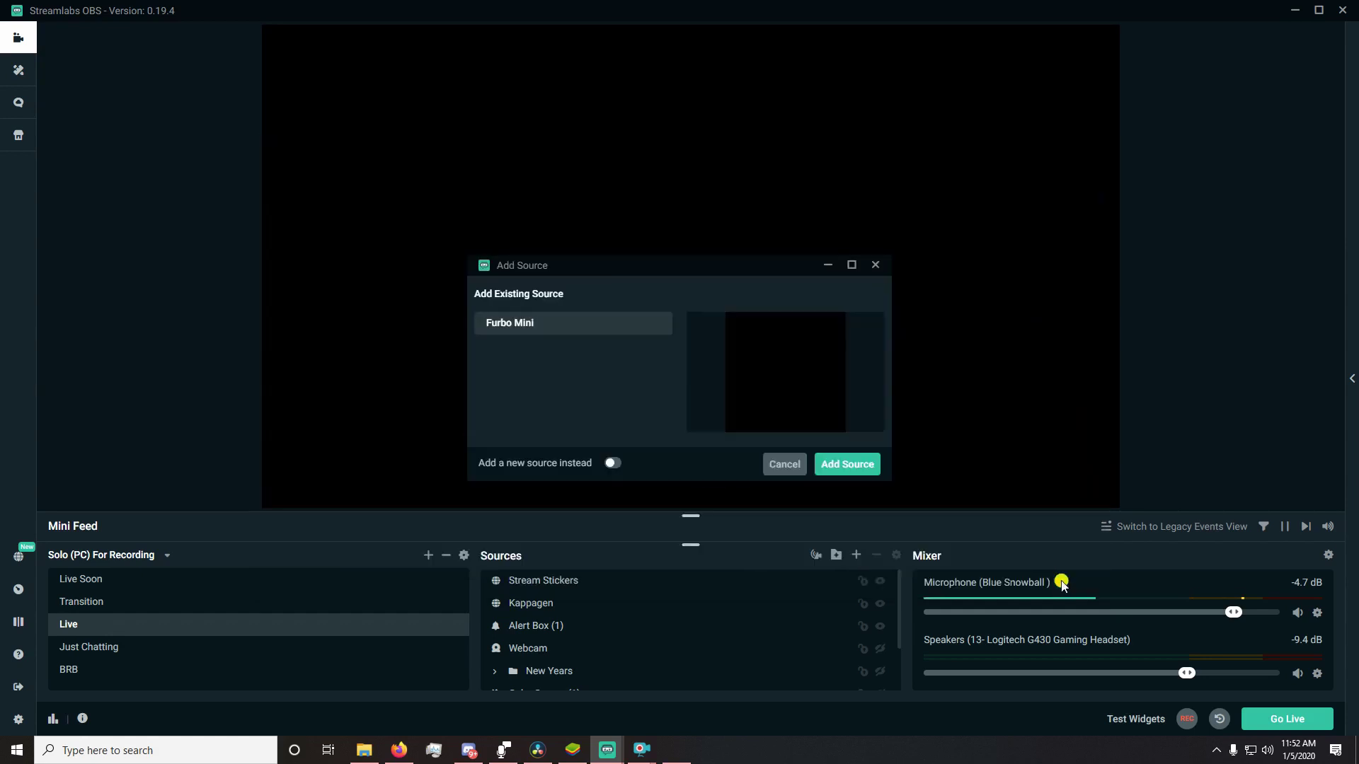
left_click(613, 462)
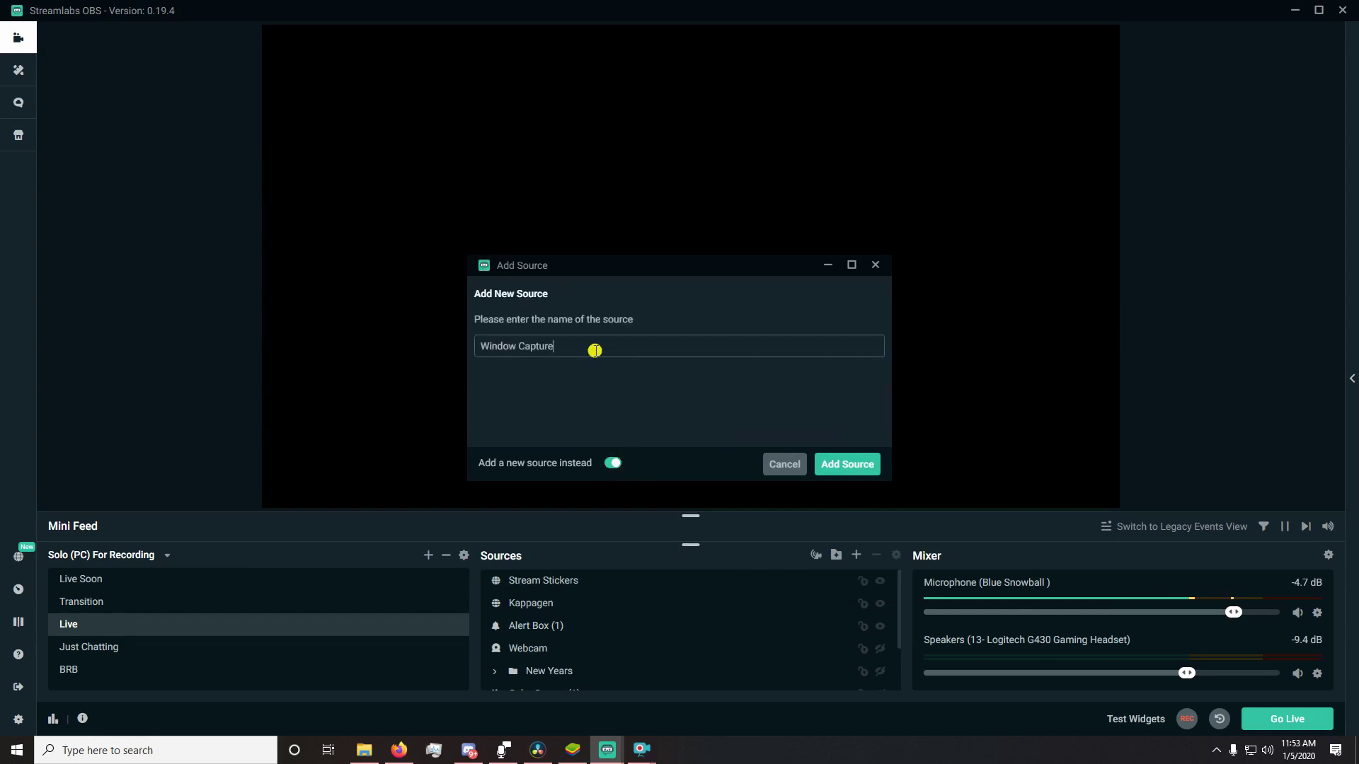
left_click_drag(595, 350, 392, 358)
type("Fortnite")
left_click(862, 466)
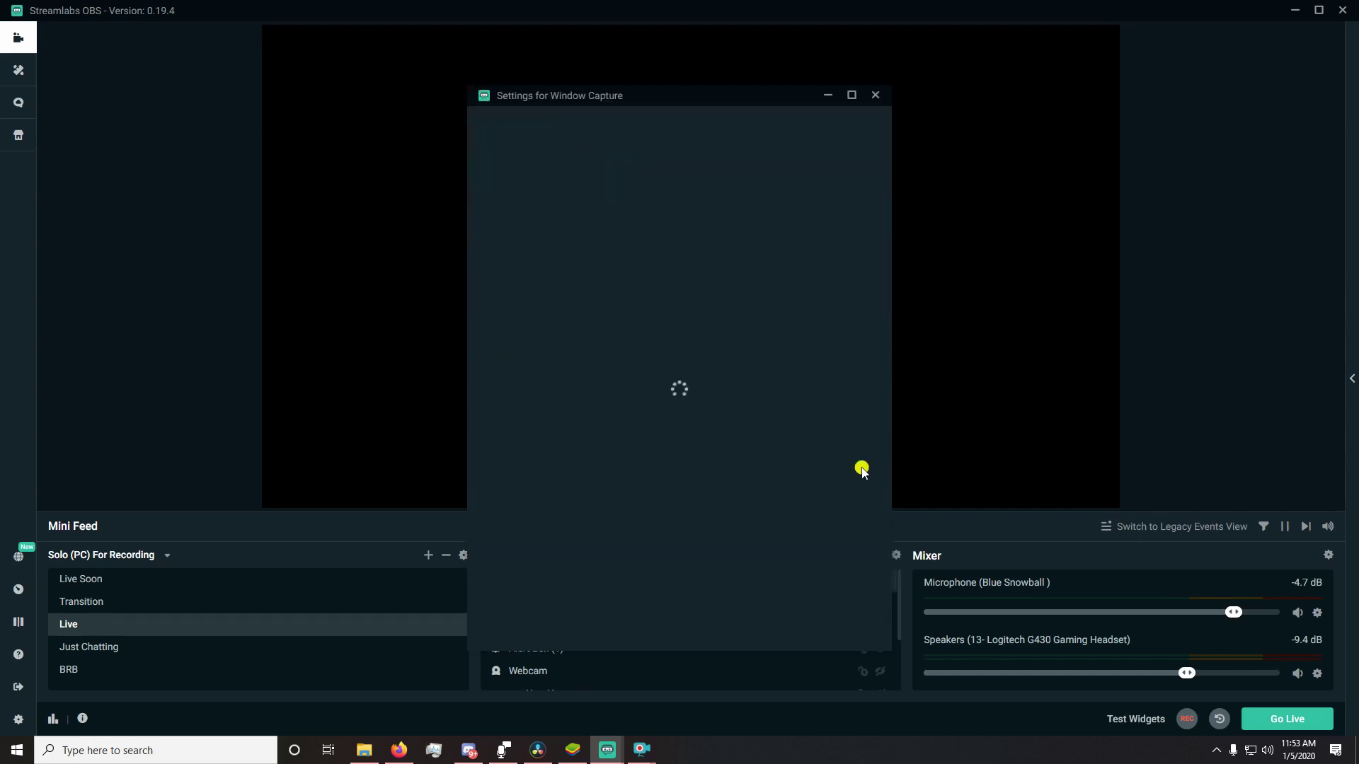
Set the capture to the [Bluestacks.exe]: BlueStacks window and confirm
left_click(680, 270)
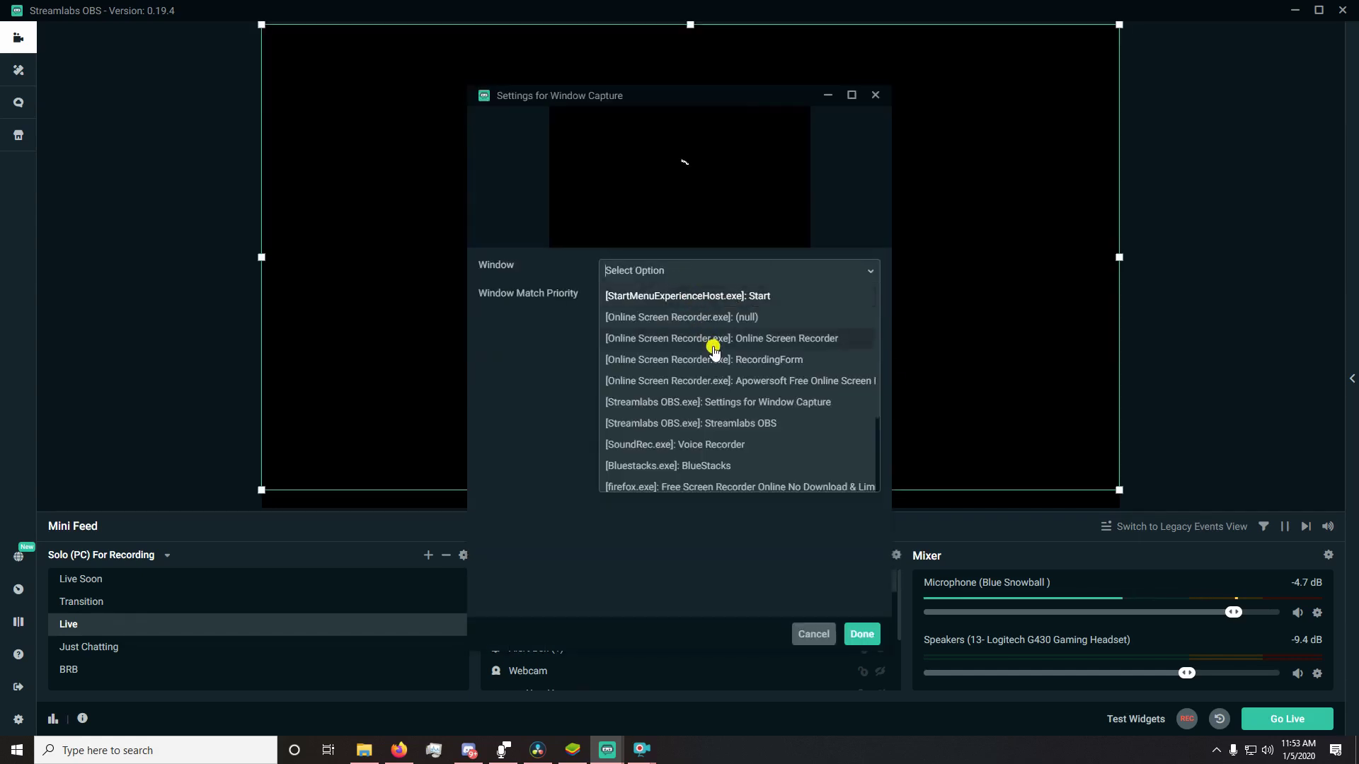
left_click(701, 465)
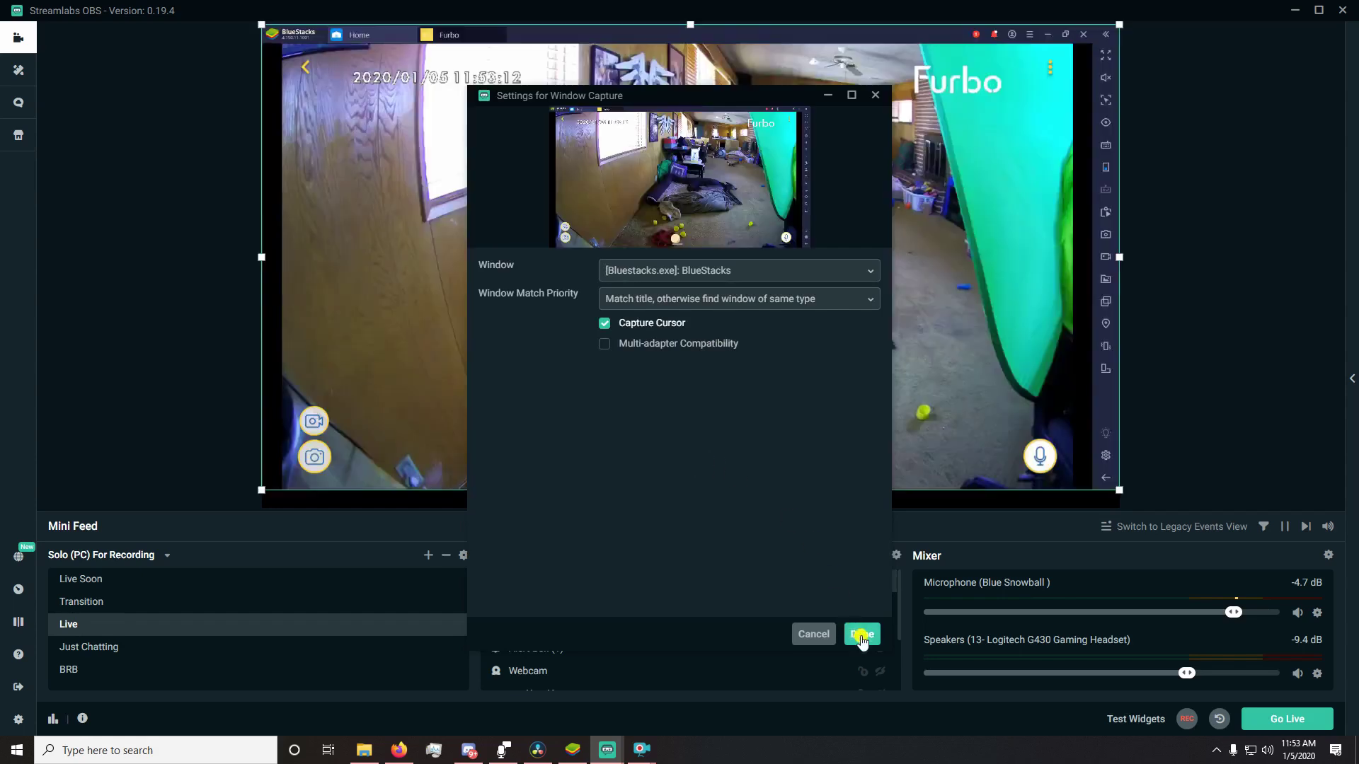
left_click(862, 635)
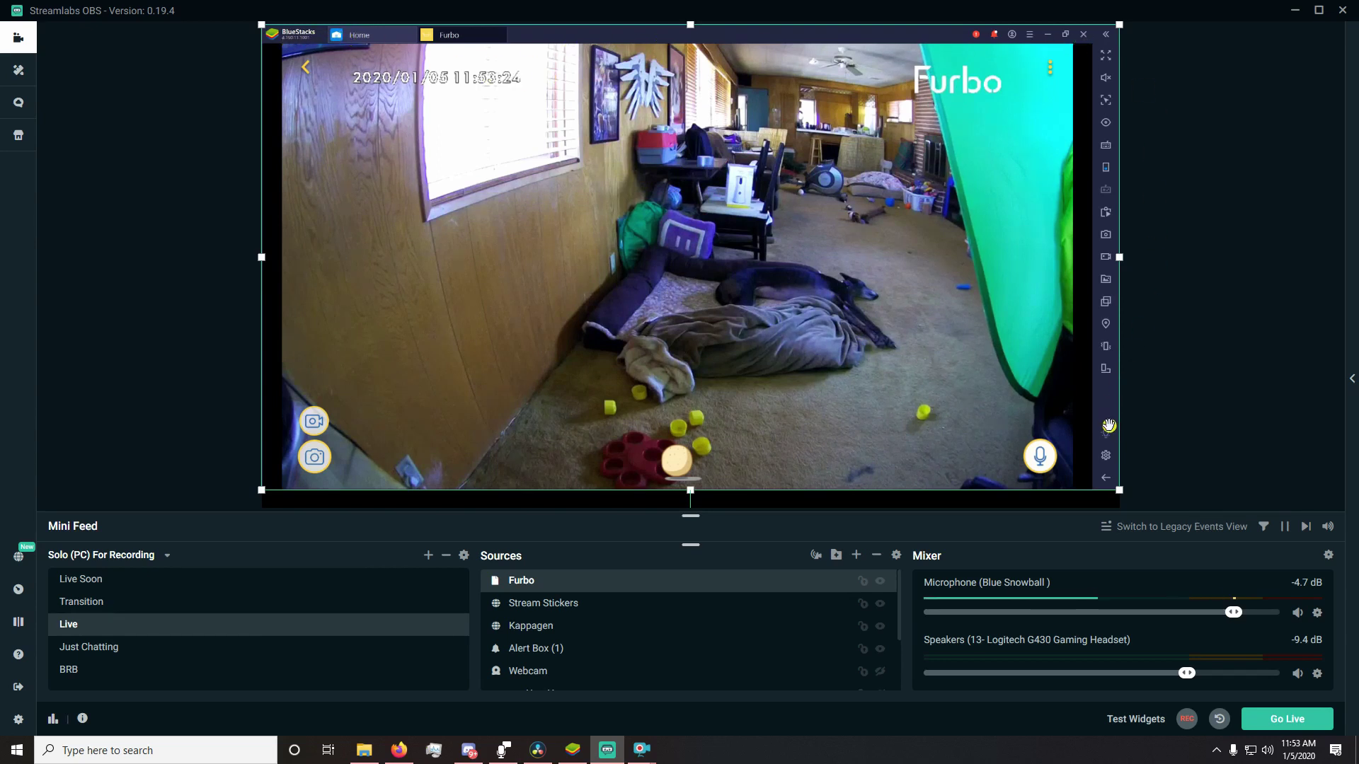
Reposition and stretch the Furbo capture until it covers the entire Live canvas
left_click_drag(512, 202, 499, 182)
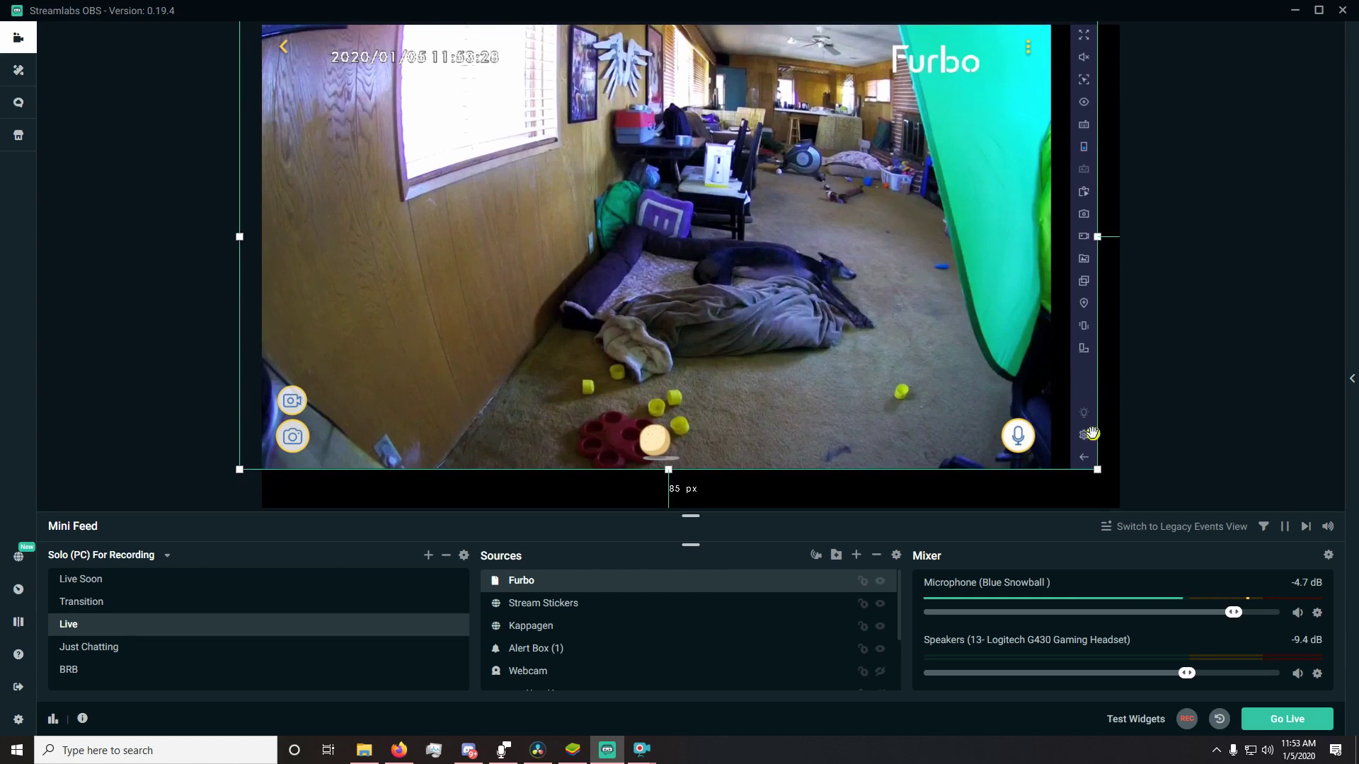
left_click_drag(1097, 469, 1125, 508)
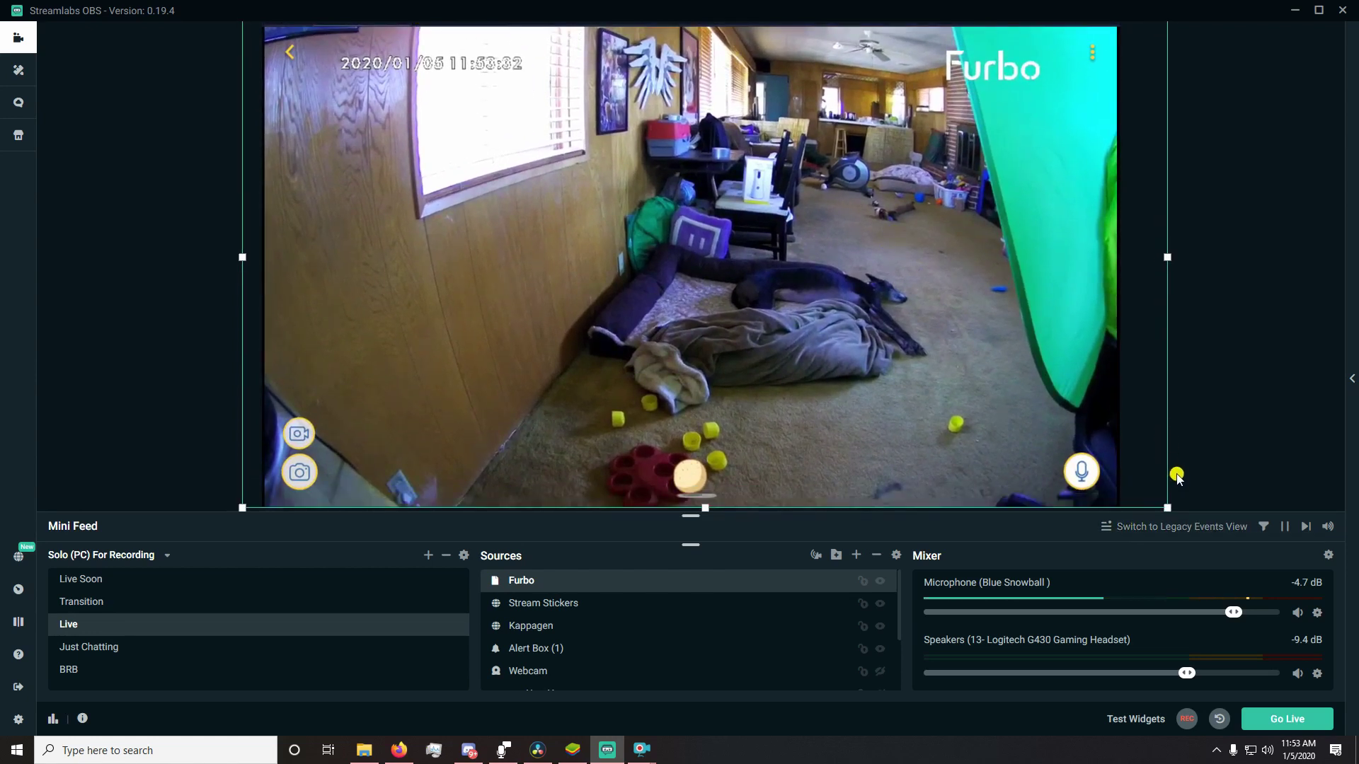
left_click_drag(1167, 507, 1169, 508)
left_click(1254, 340)
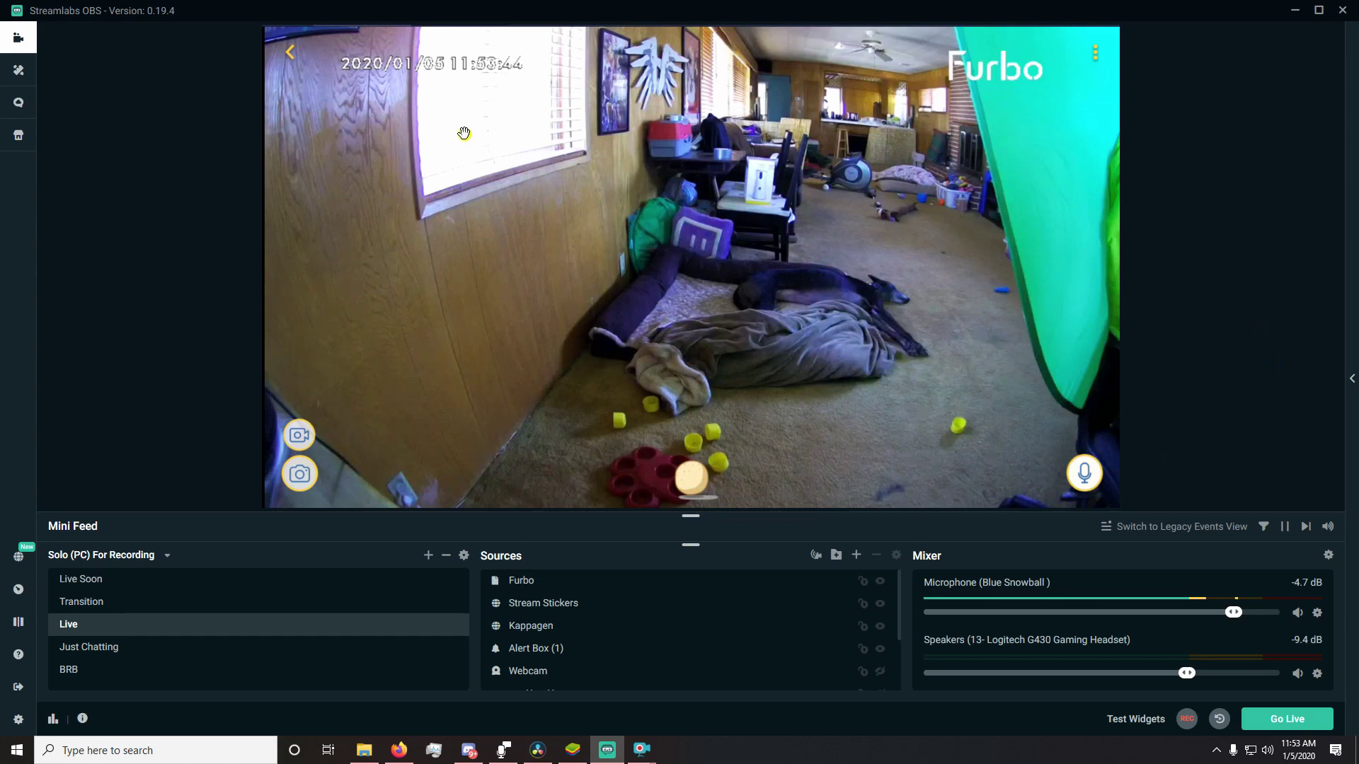
scroll(637, 651, "down", 2)
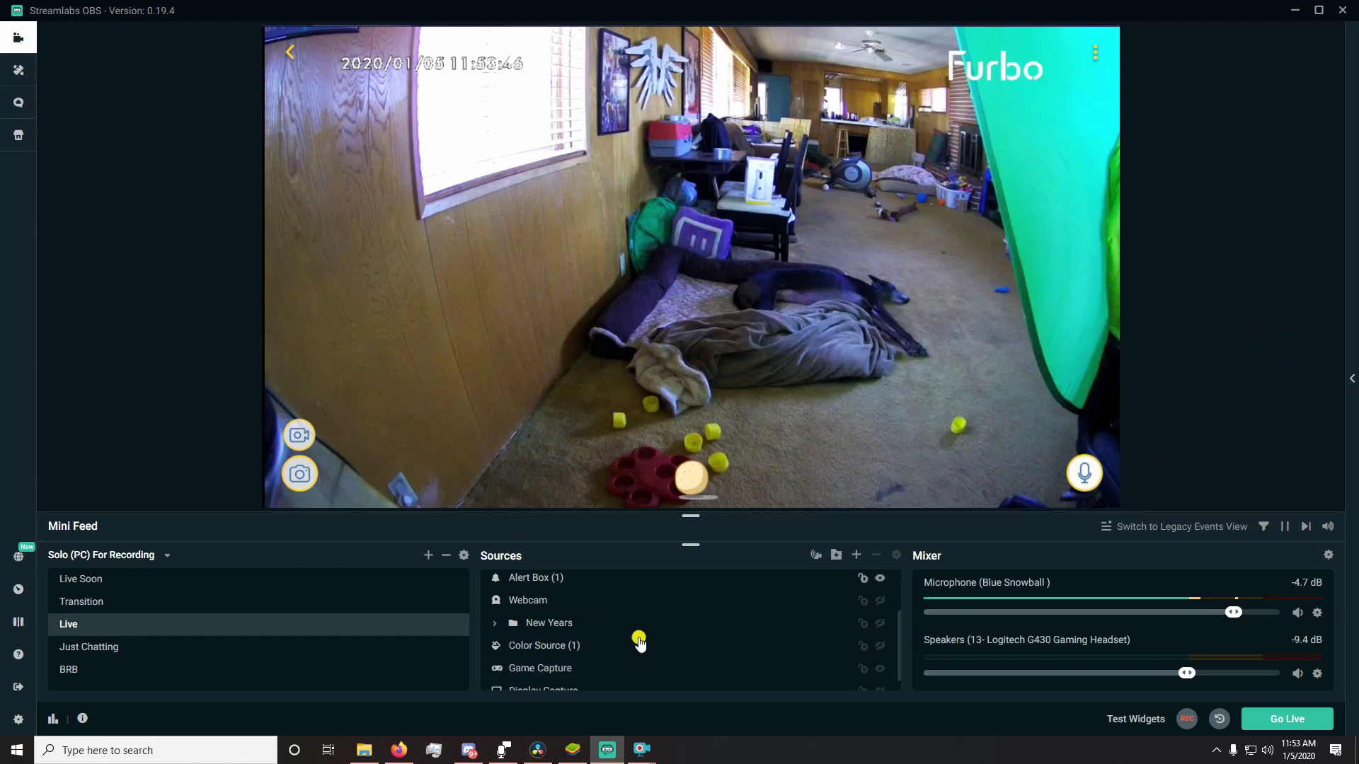
Shrink the Furbo capture into a small picture in the canvas's bottom-right corner
left_click(329, 65)
left_click_drag(329, 68, 332, 116)
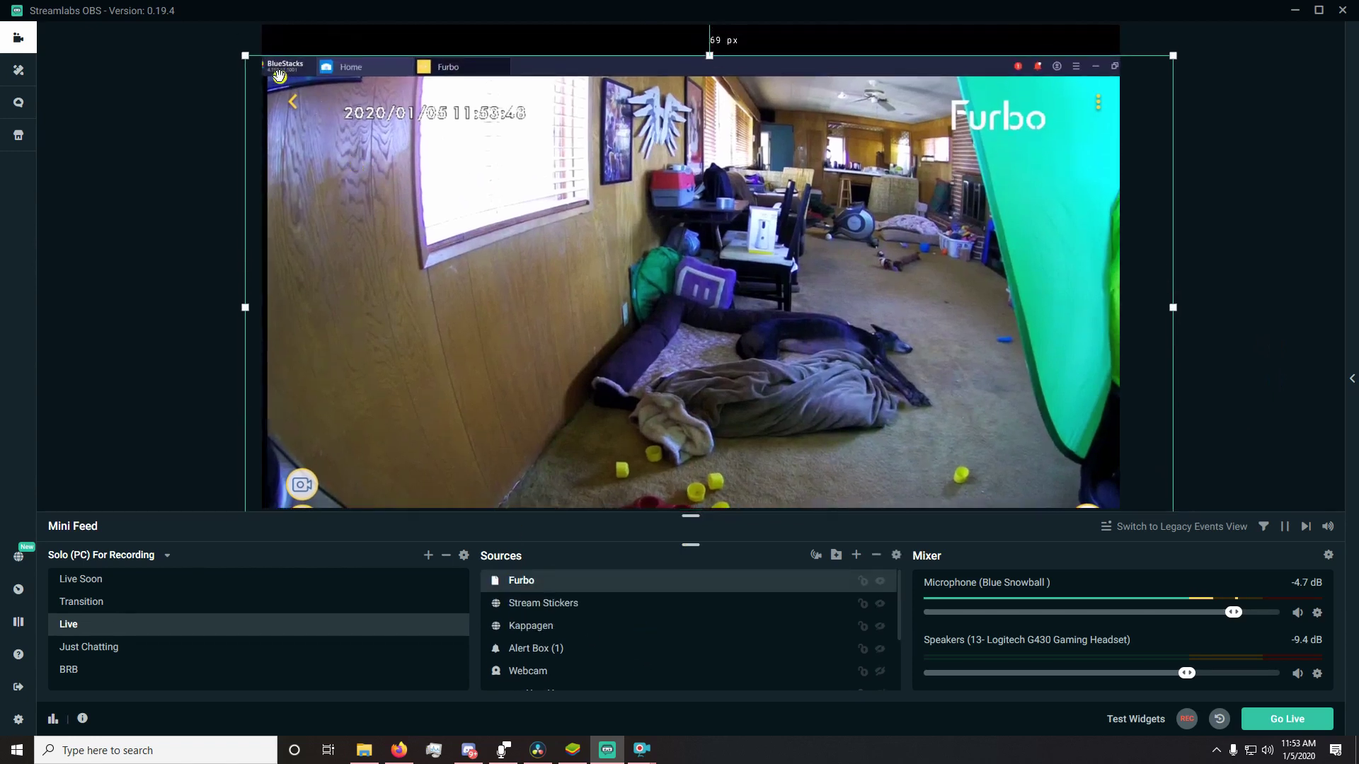
left_click_drag(246, 56, 823, 396)
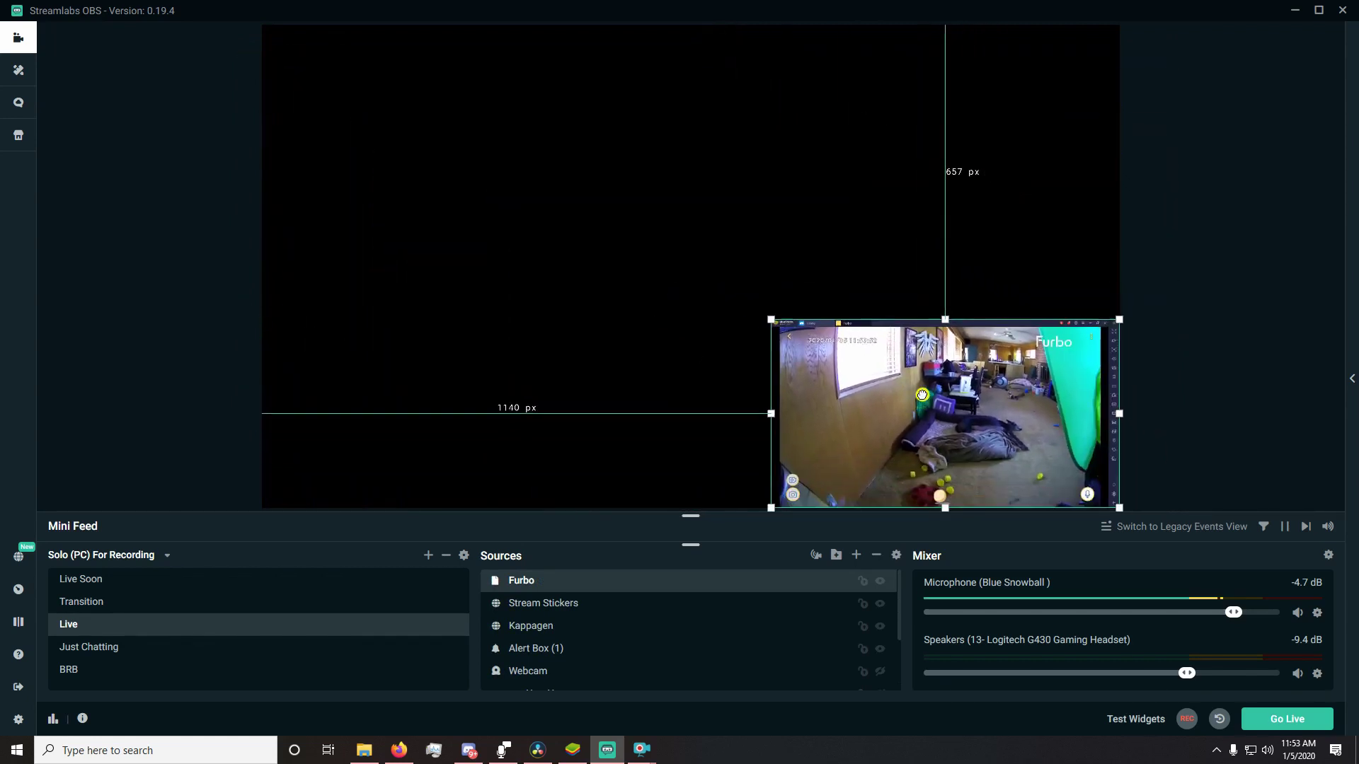
left_click_drag(772, 320, 830, 350)
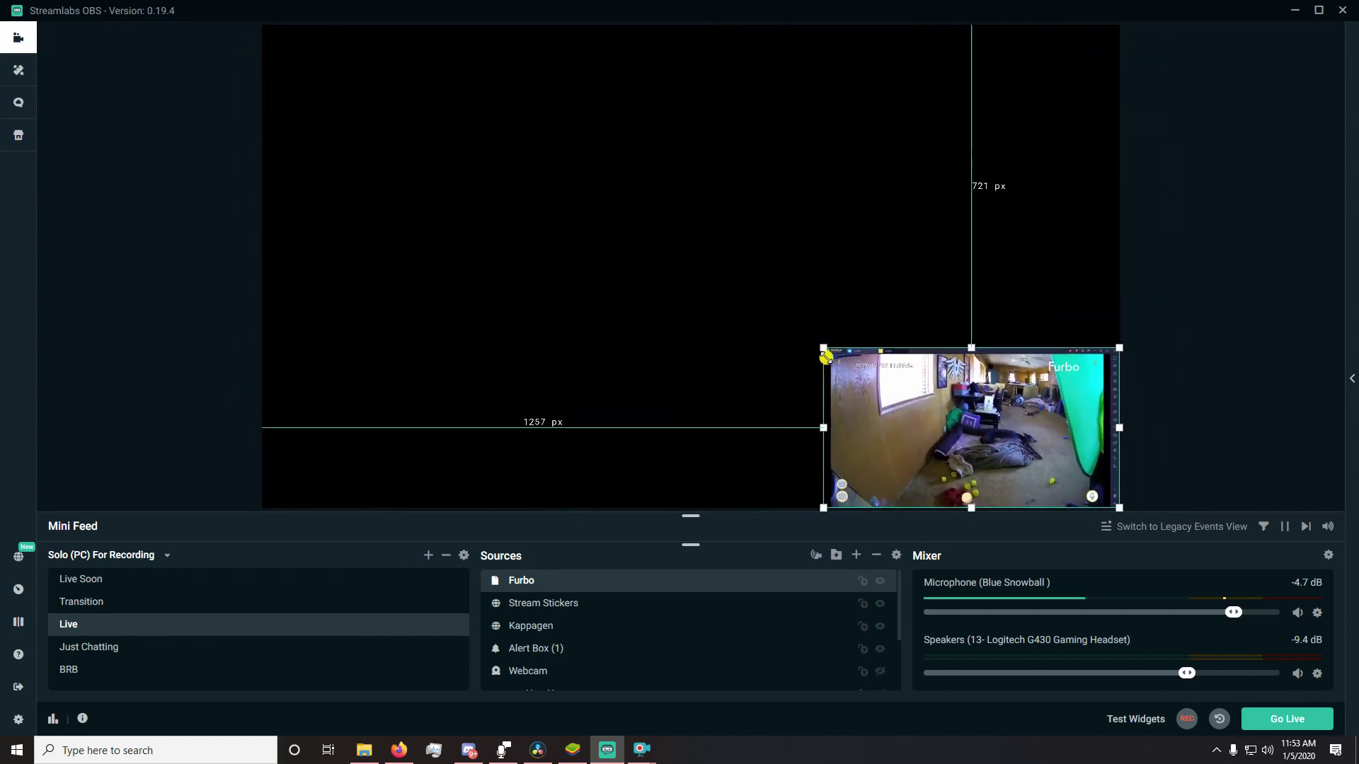
left_click(1171, 359)
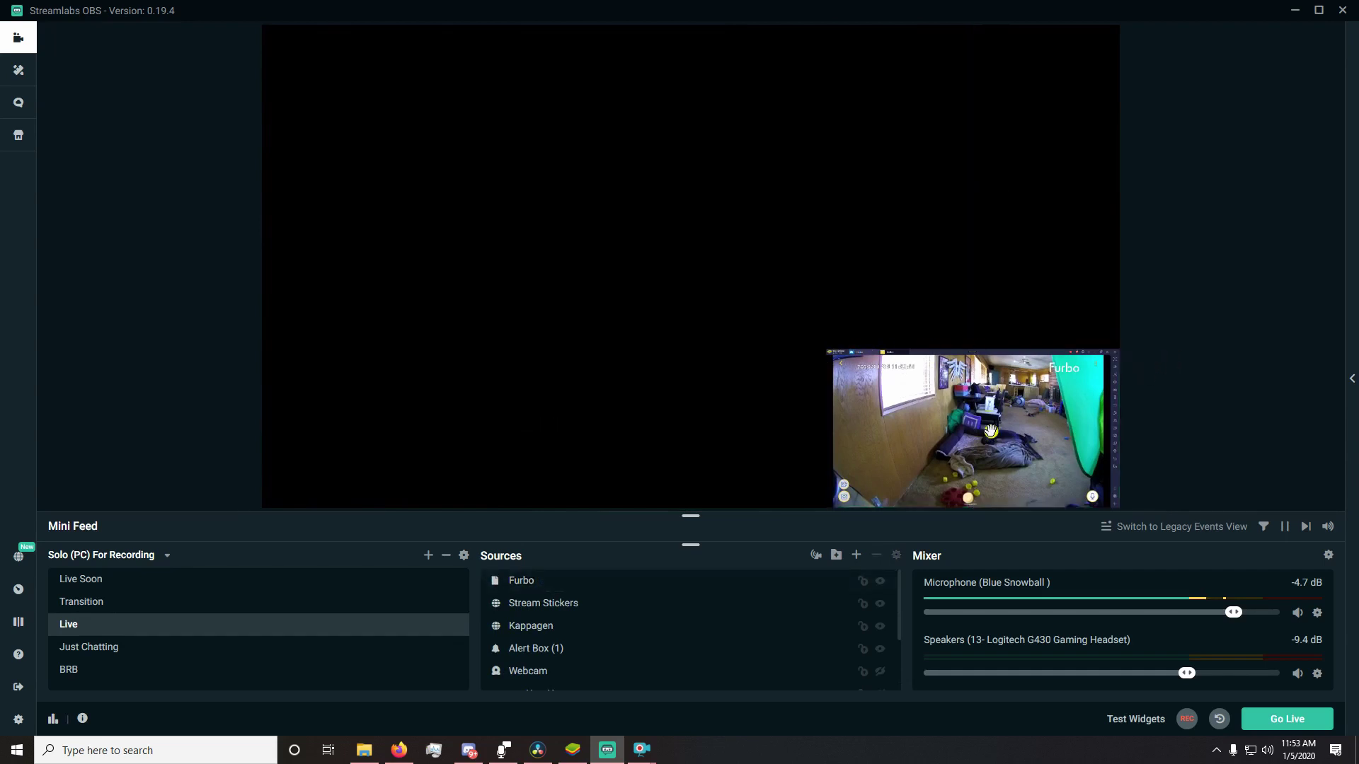
Trim the top and right edges of the small Furbo capture
left_click(972, 411)
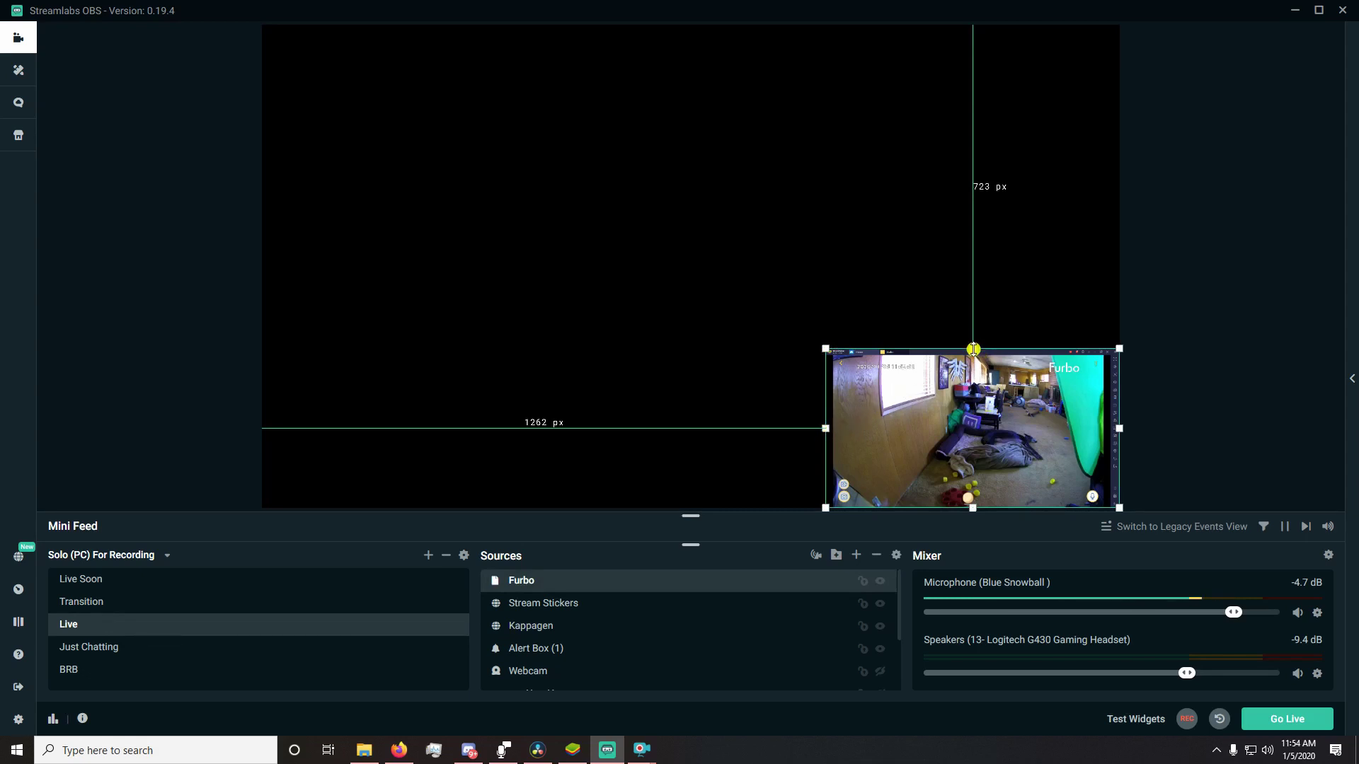
left_click_drag(973, 349, 973, 356)
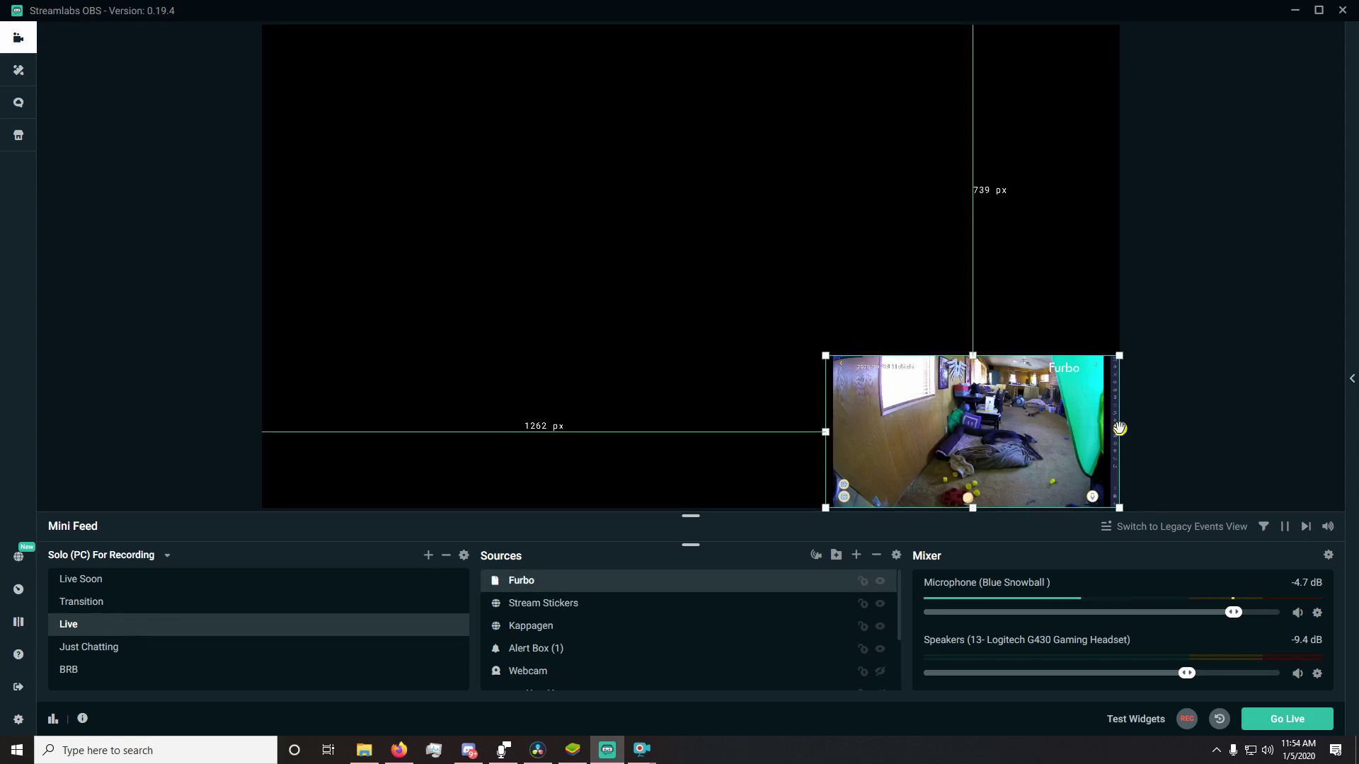
left_click_drag(1119, 432, 1112, 431)
left_click(819, 223)
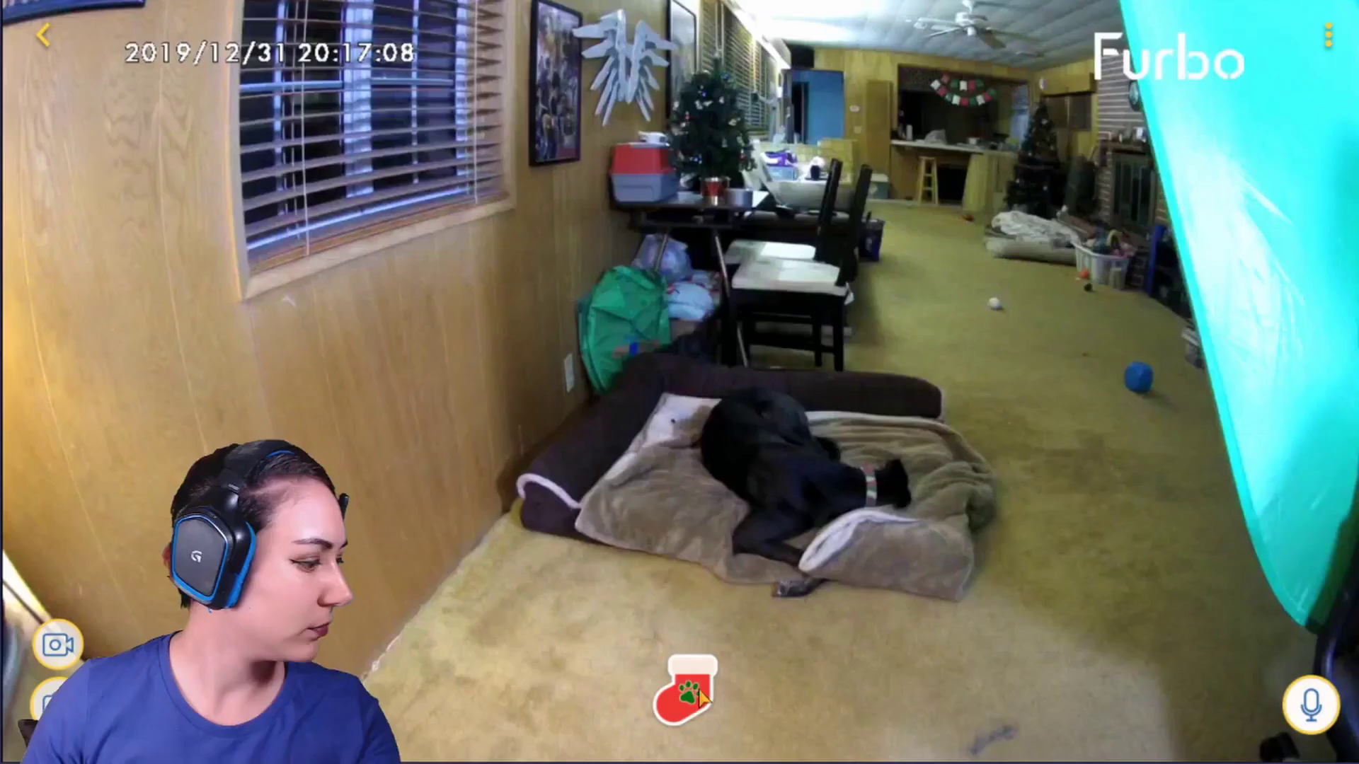
Click the stocking treat button in the Furbo feed to toss the dog a treat
left_click(690, 692)
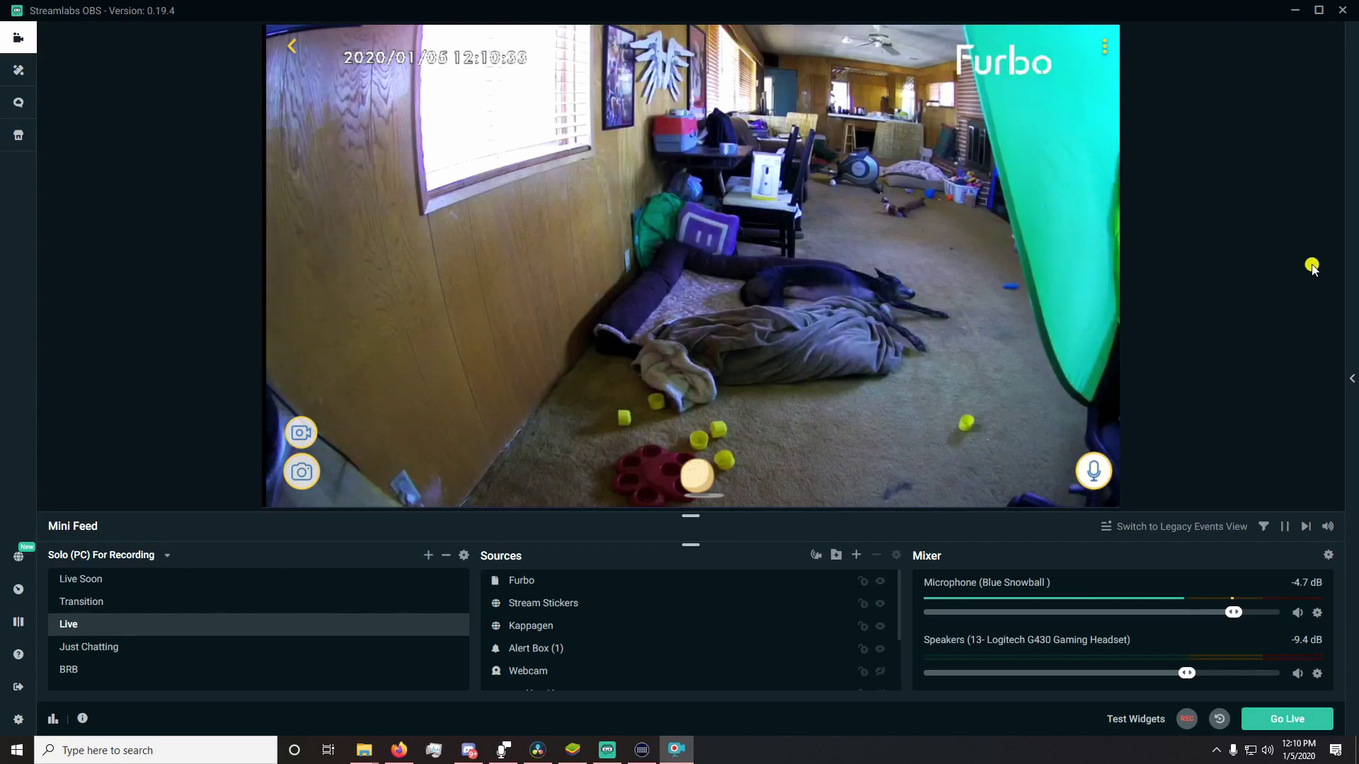
Put a Streamlabs OBS Source action on the first Stream Deck key with collection Solo (PC) For Recording
left_click(641, 751)
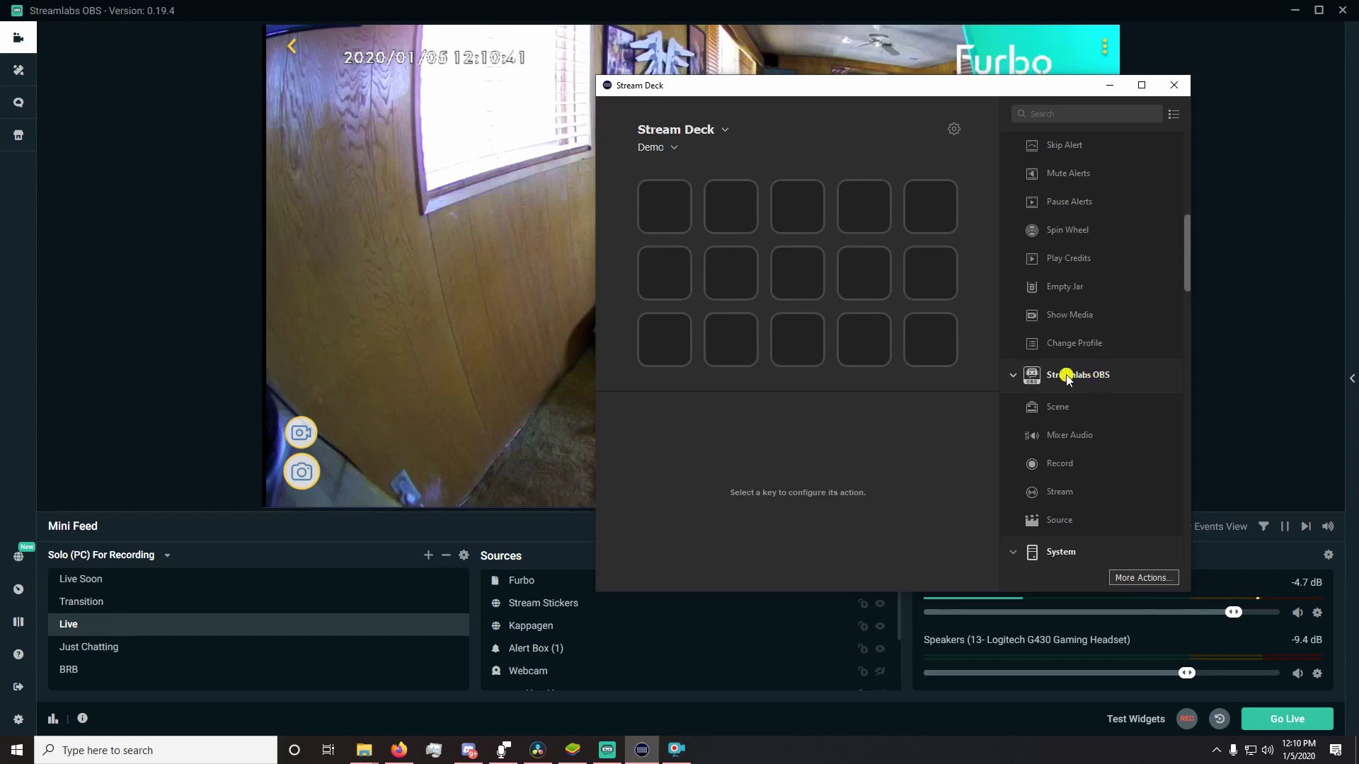
left_click_drag(1068, 522, 682, 221)
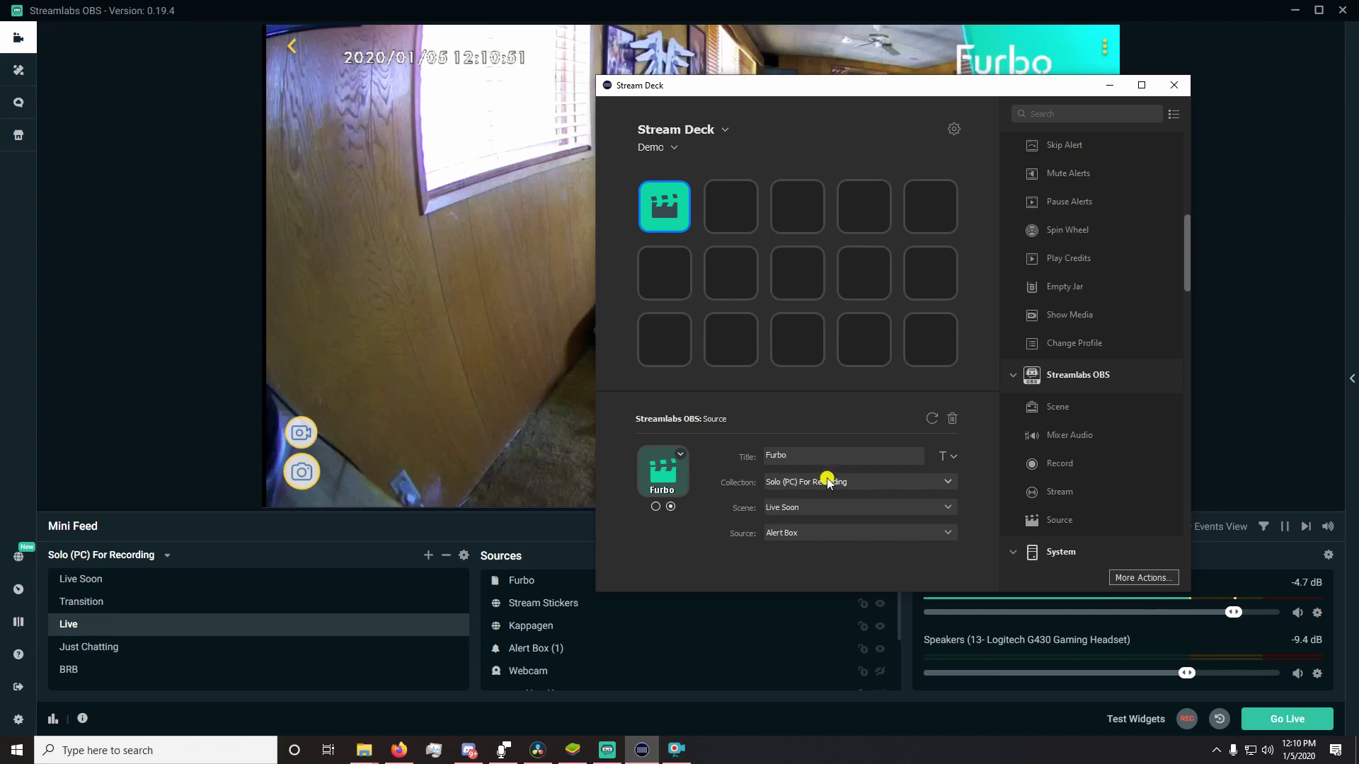
left_click(828, 482)
left_click(827, 482)
Set the key's scene to Live and its source to Furbo
left_click(811, 506)
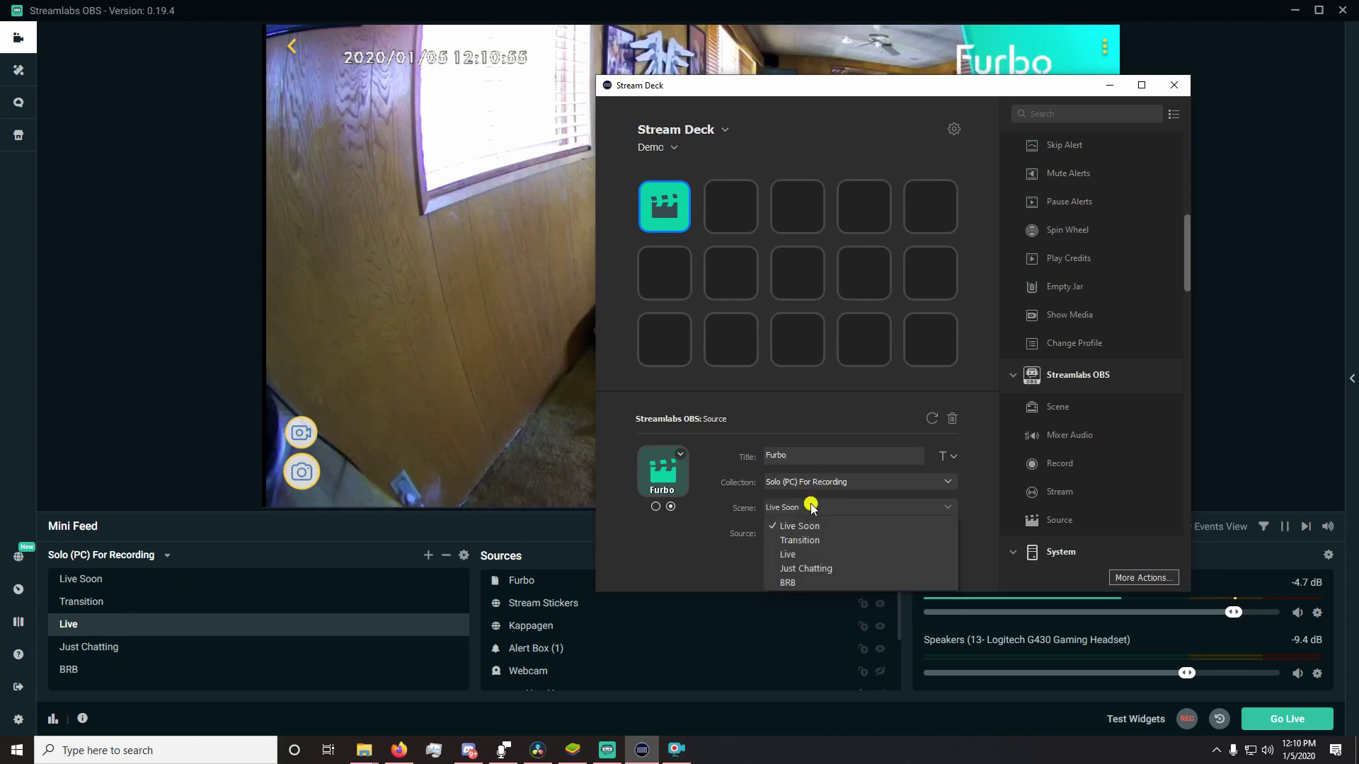
left_click(795, 555)
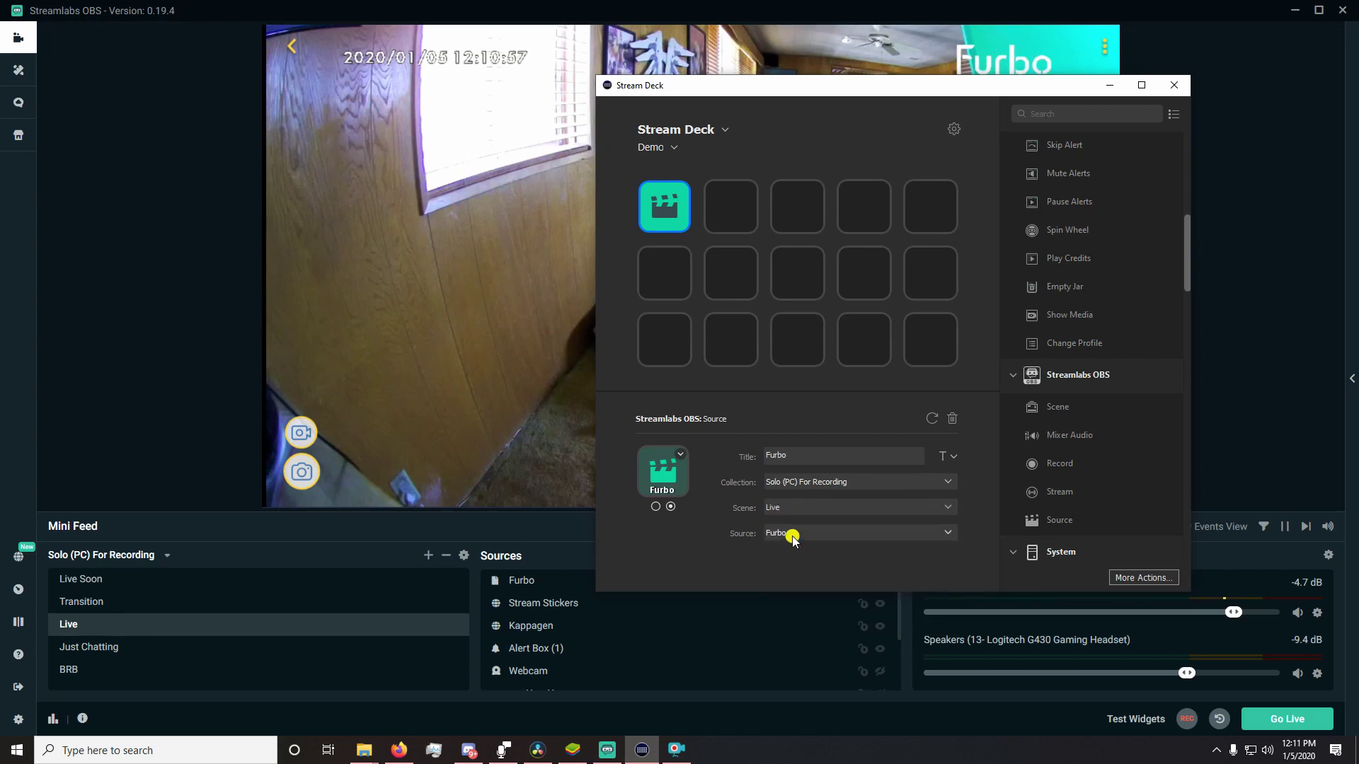
left_click(792, 538)
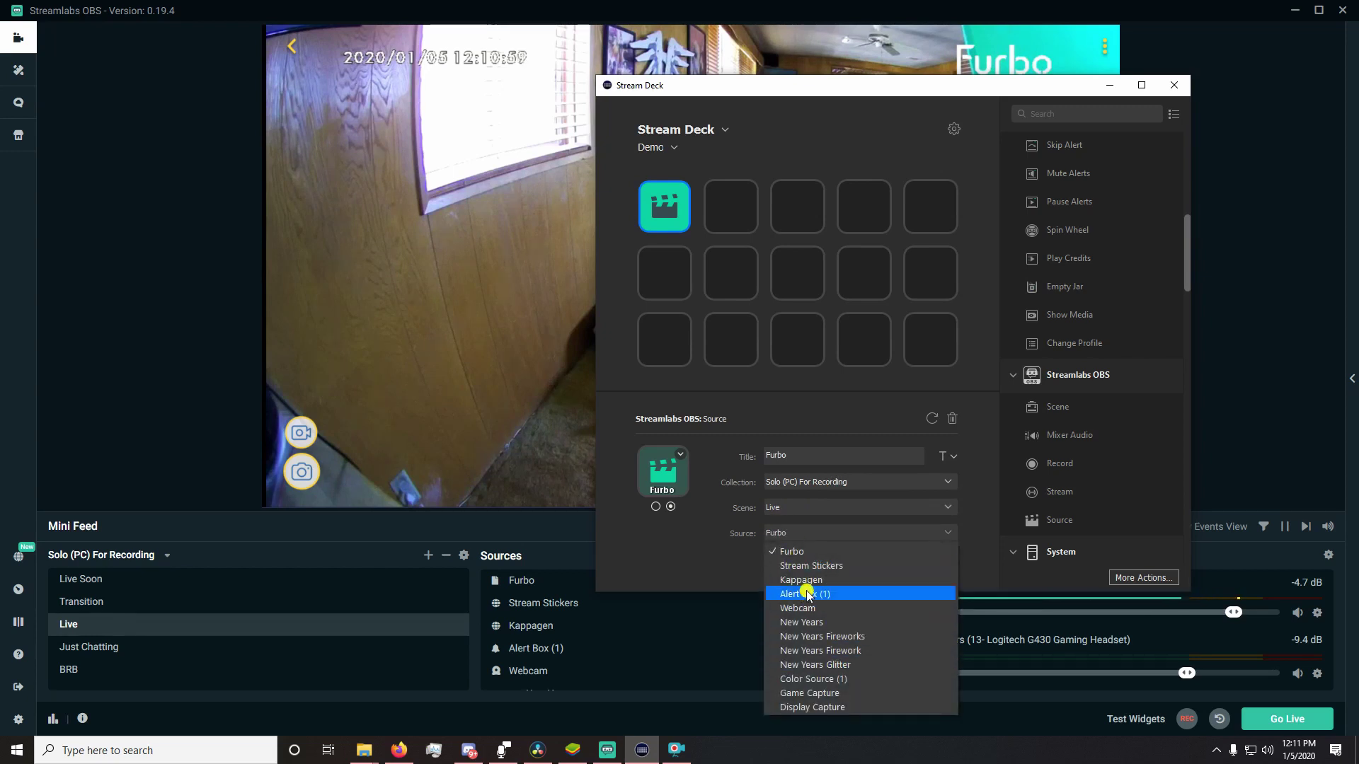
left_click(800, 552)
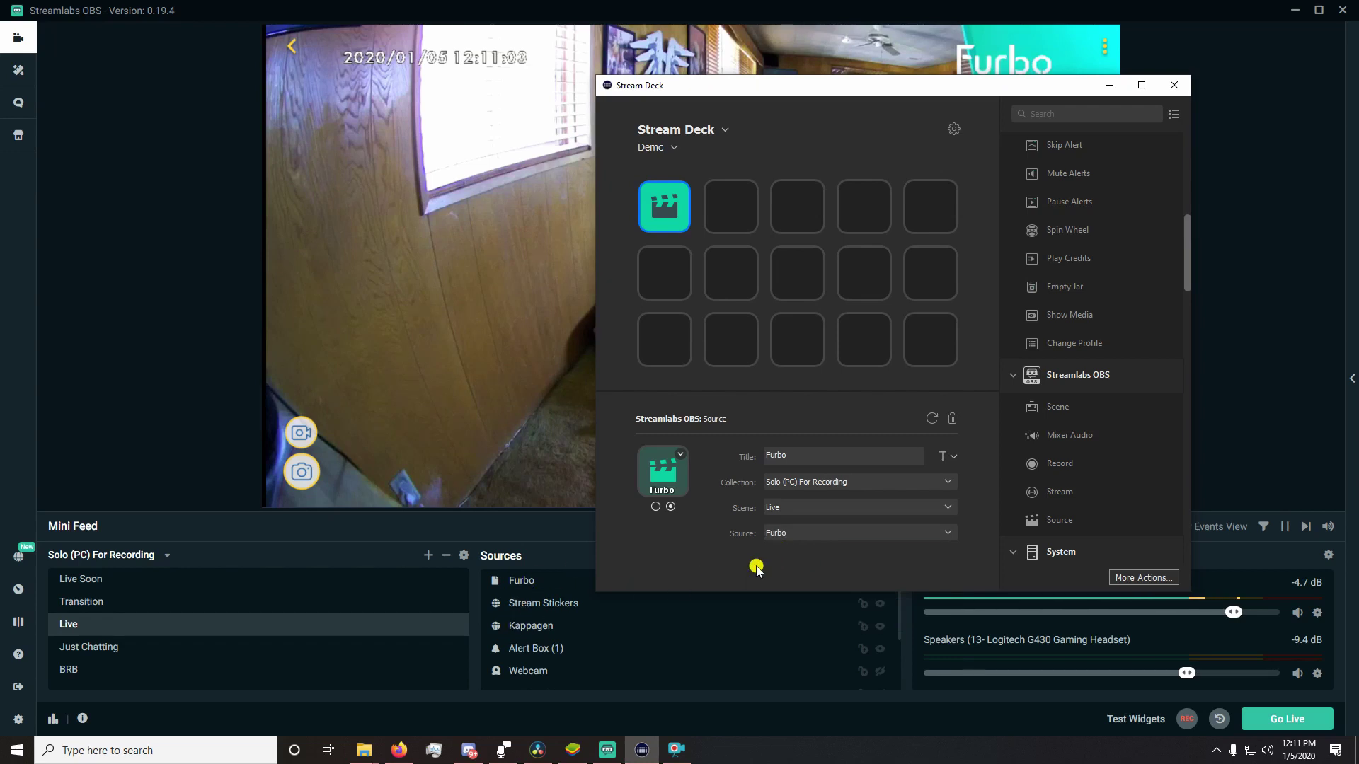
left_click(784, 539)
left_click(784, 540)
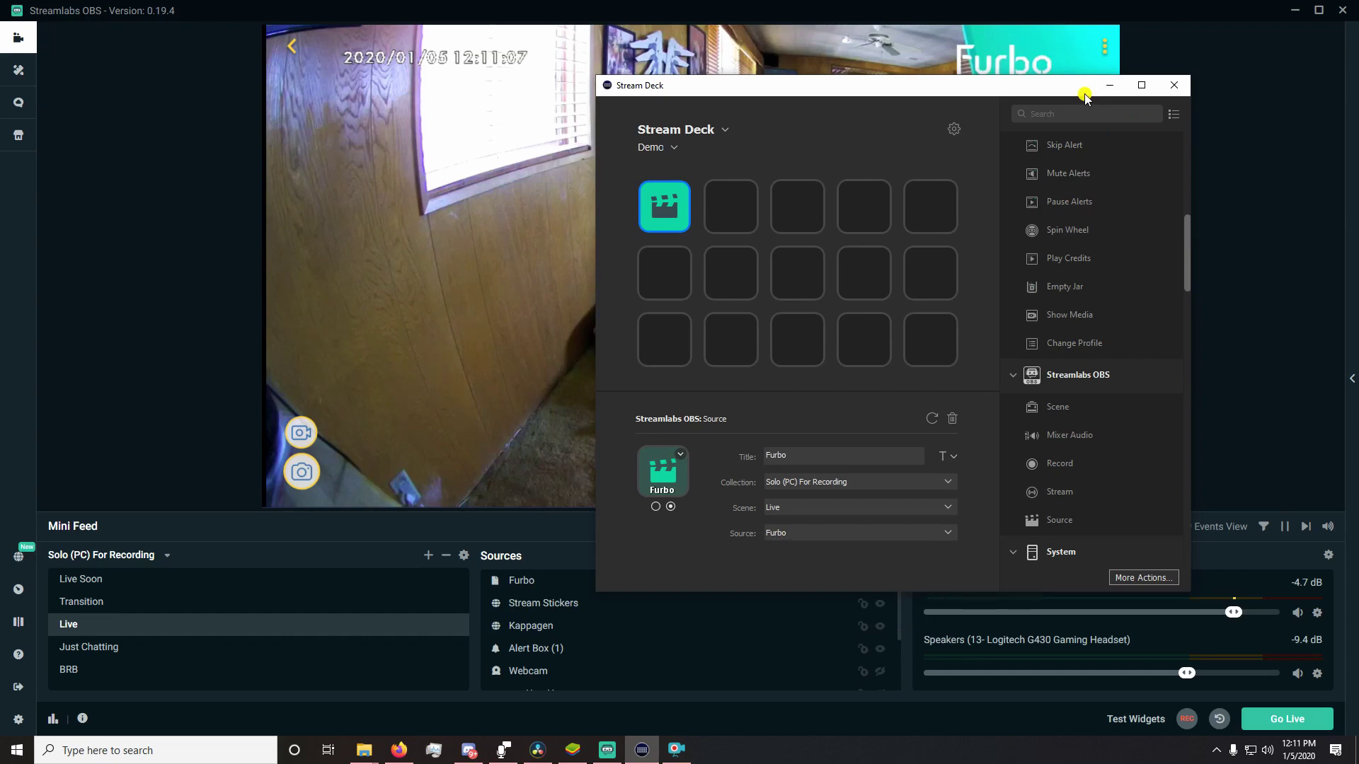
left_click_drag(941, 92, 1327, 147)
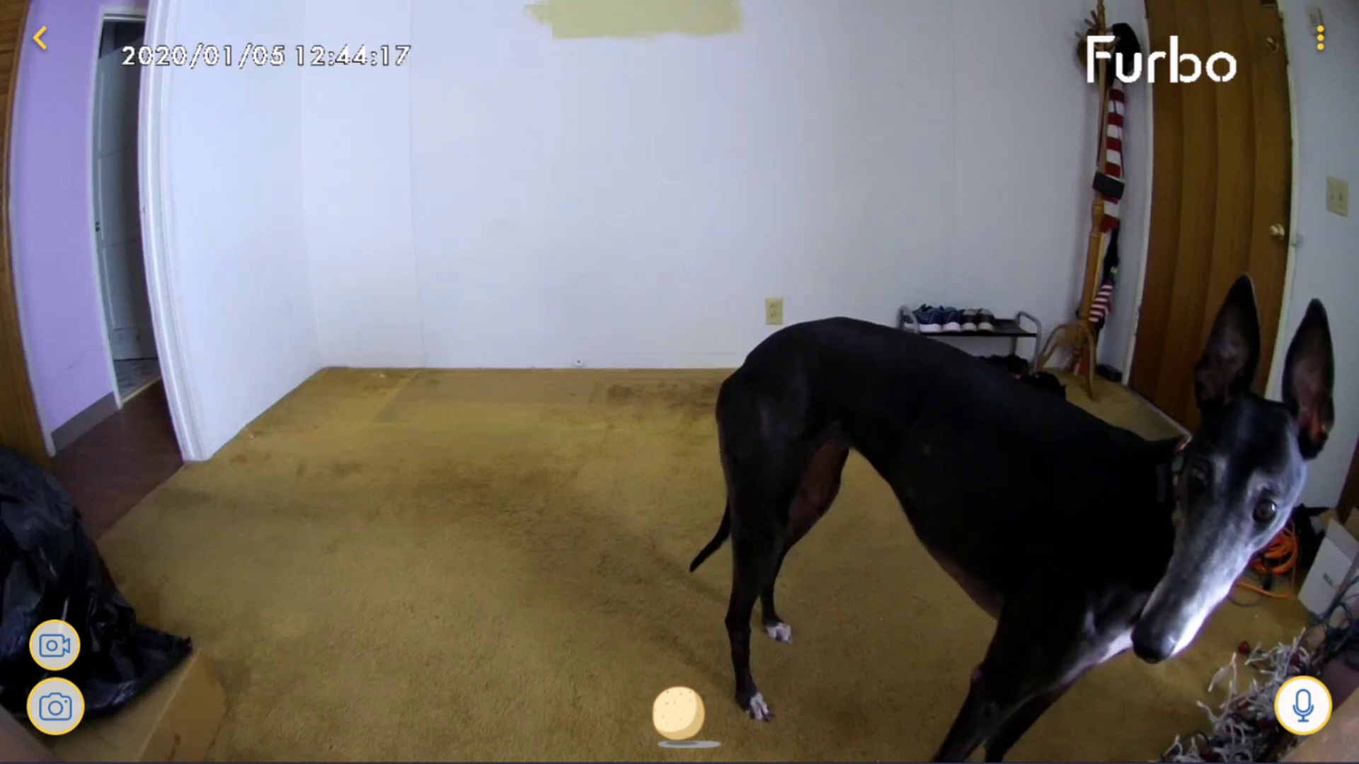
Swipe the treat button upward to toss the dog a treat
left_click_drag(672, 708, 643, 537)
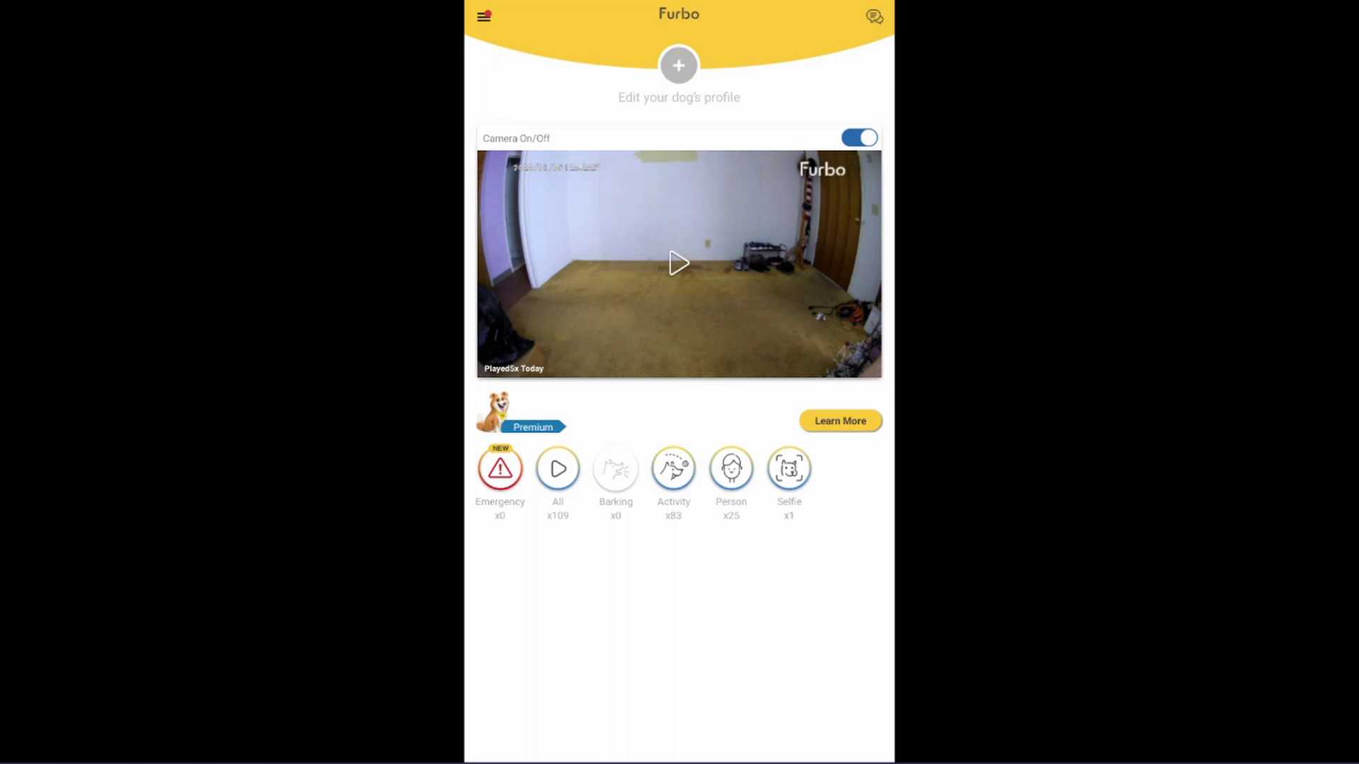
Browse the Doggie Diary from the side menu, then open the Smart Alerts settings
left_click_drag(468, 135, 564, 133)
left_click(556, 179)
left_click(483, 16)
left_click(562, 146)
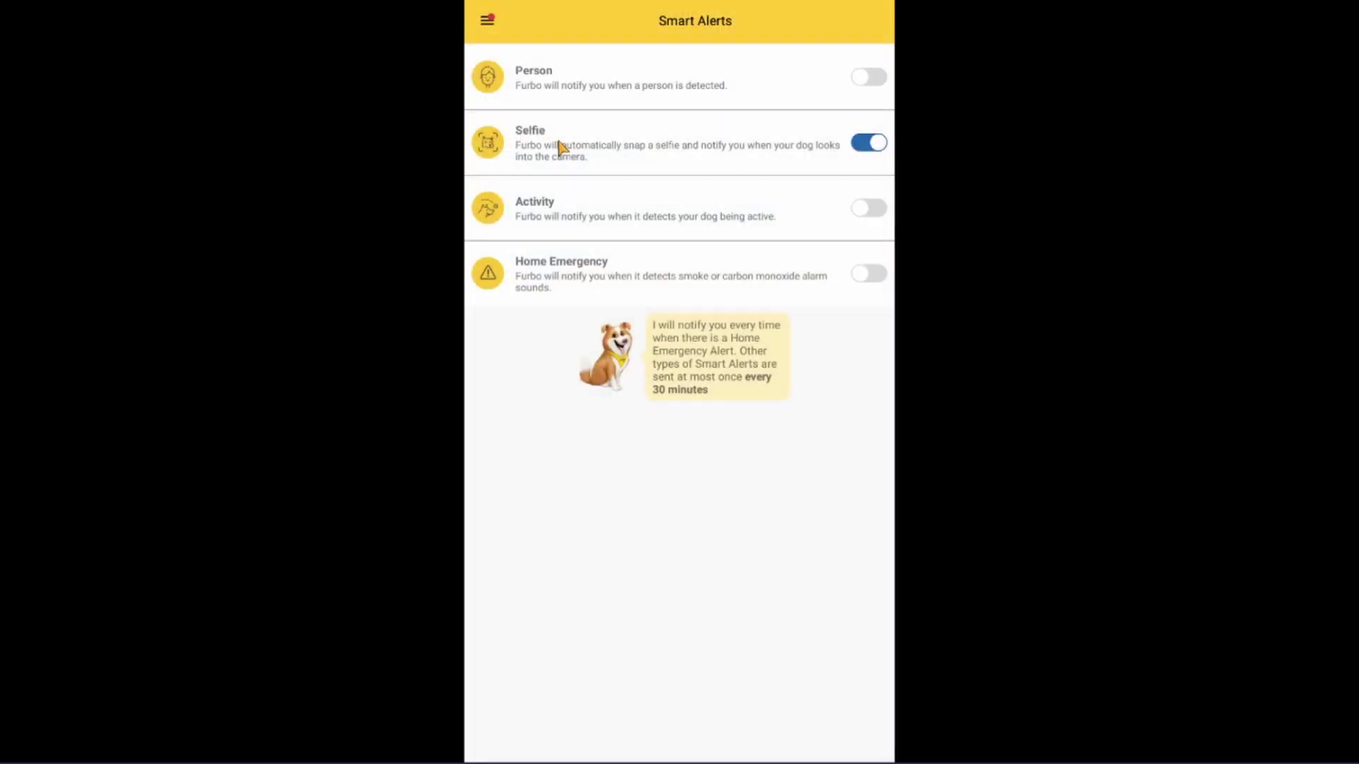